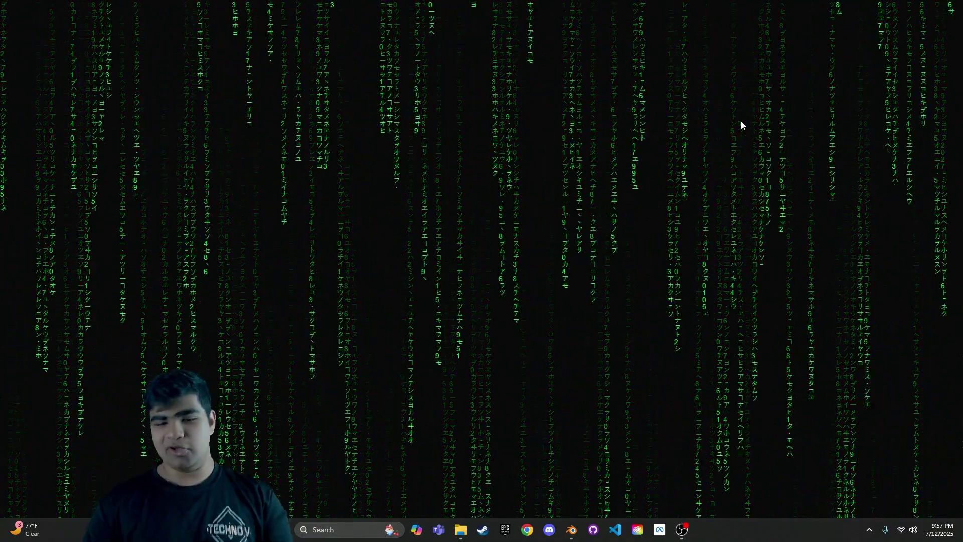
# Bring Blender forward, dismiss the splash screen and delete the default camera, cube and light
pyautogui.moveTo(571, 534)
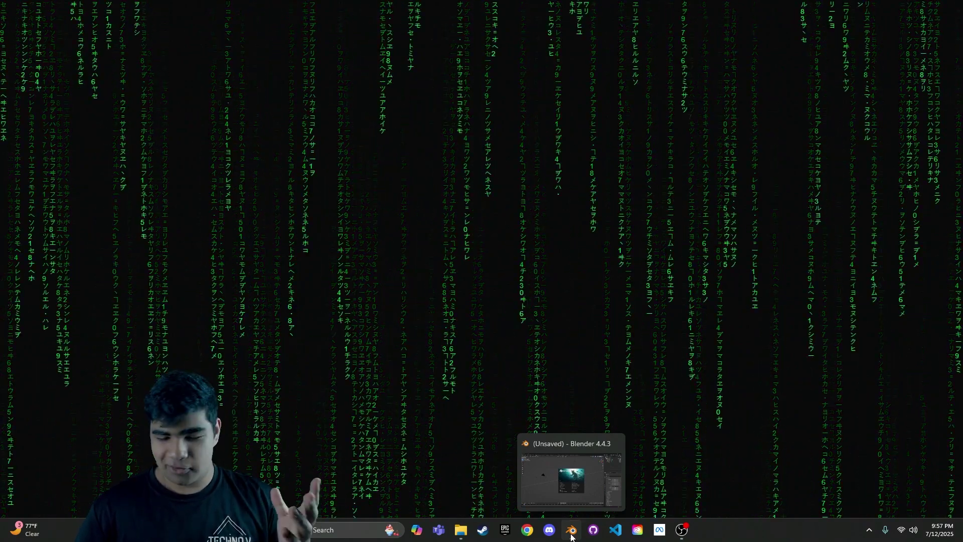
pyautogui.click(572, 535)
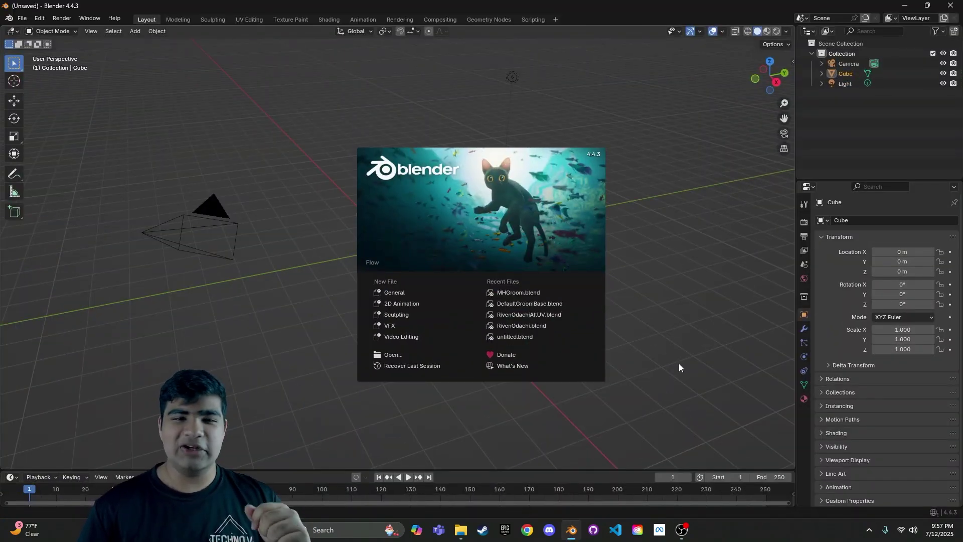
pyautogui.click(679, 363)
pyautogui.moveTo(86, 52); pyautogui.dragTo(597, 318)
pyautogui.press('x')
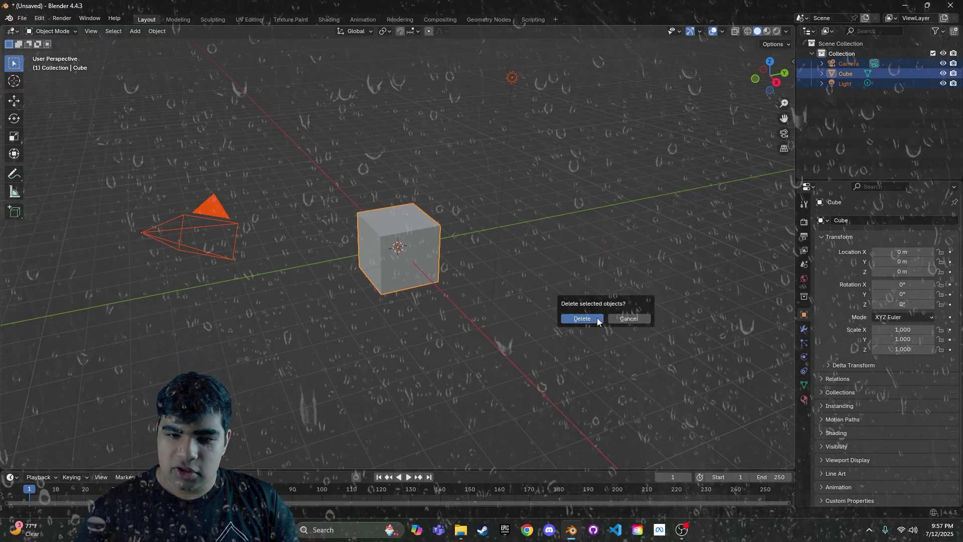
pyautogui.click(596, 318)
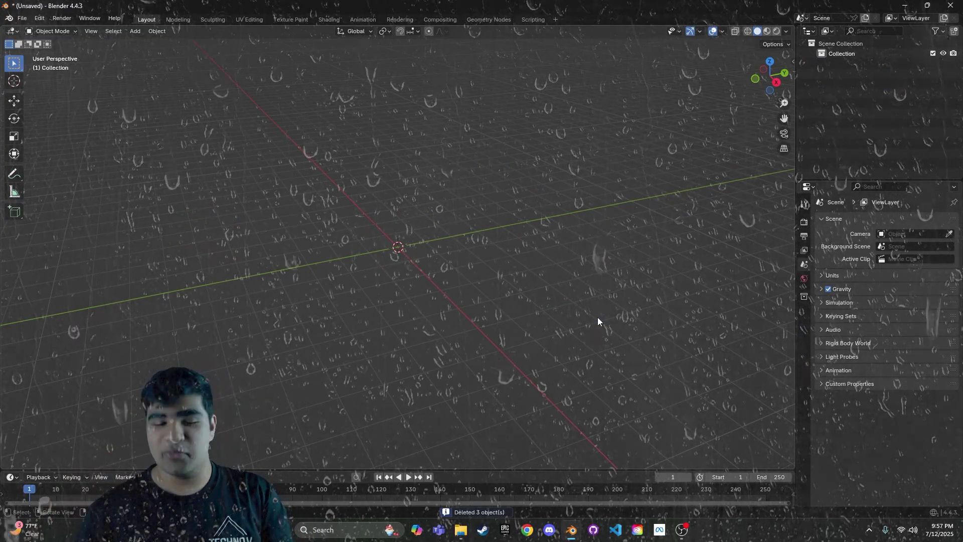
# Drag Head.FBX from the Tutorial folder into the Blender viewport to start the FBX import
pyautogui.click(461, 530)
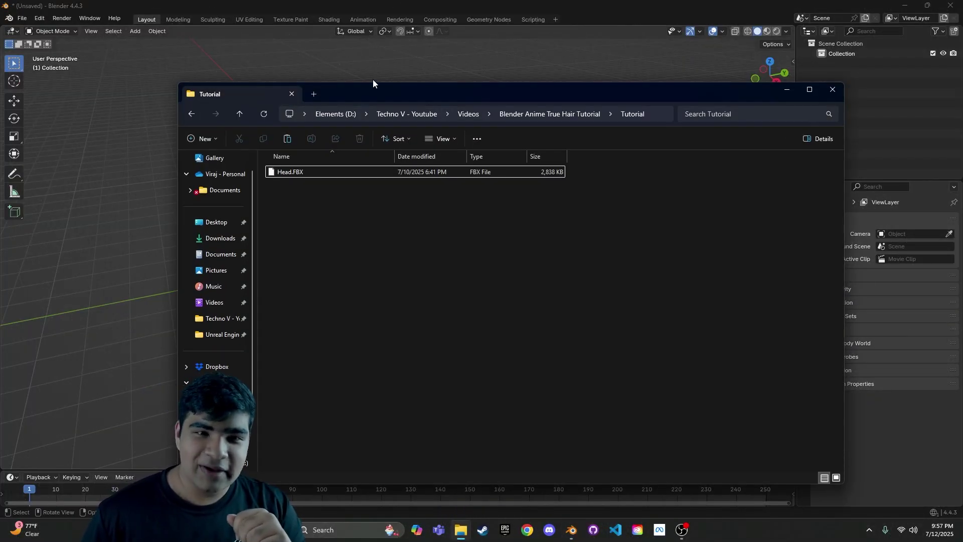
pyautogui.moveTo(533, 99); pyautogui.dragTo(825, 149)
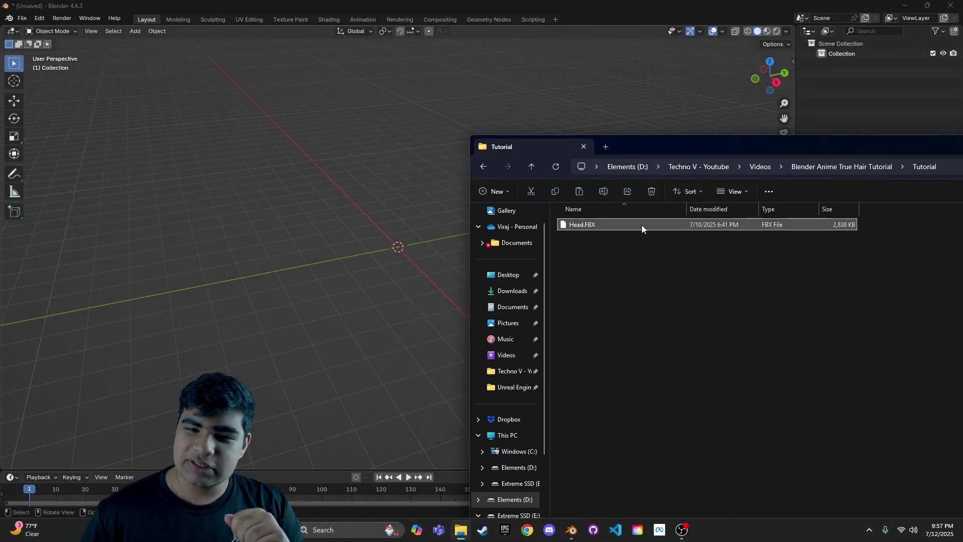
pyautogui.moveTo(640, 222); pyautogui.dragTo(288, 110)
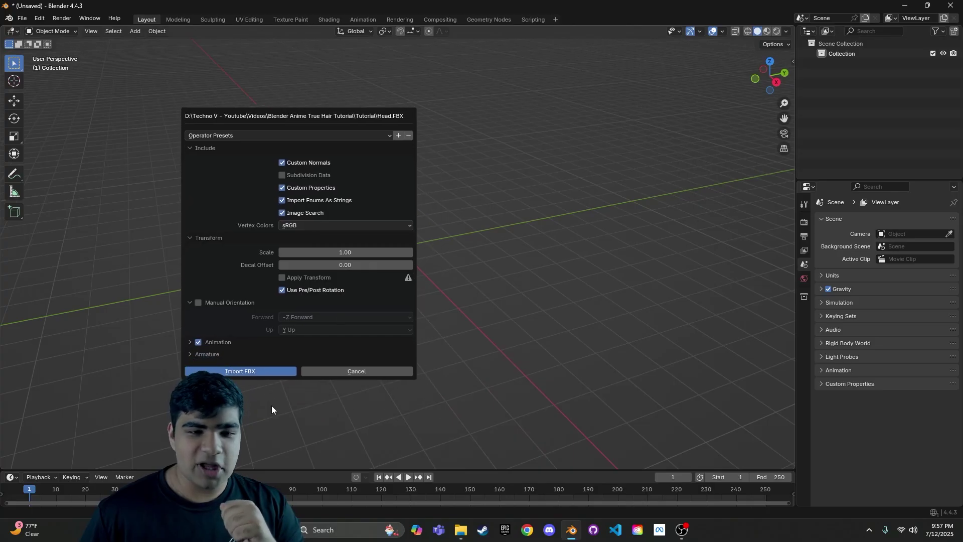
# Import Head.FBX with the default FBX settings and deselect the imported model
pyautogui.click(234, 370)
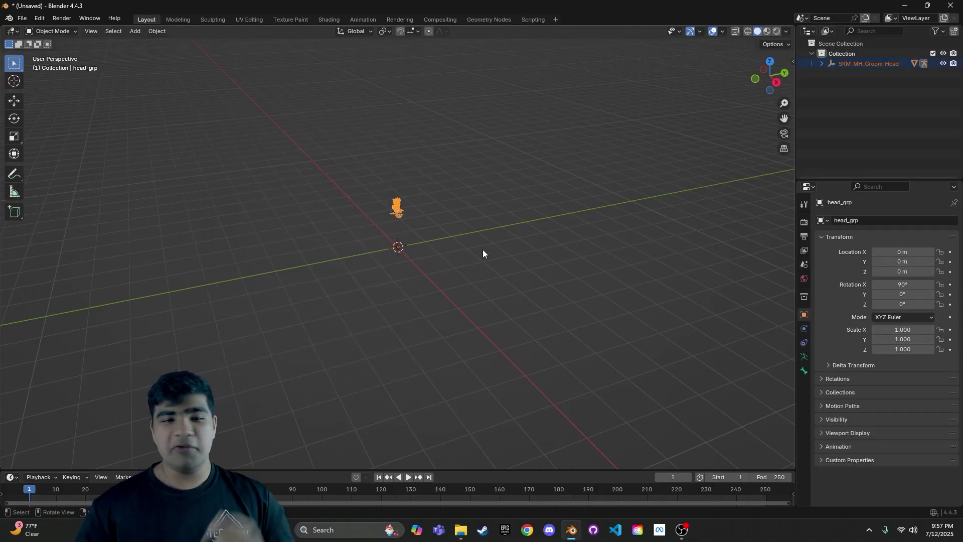
pyautogui.click(441, 236)
pyautogui.scroll(5, 452, 221)
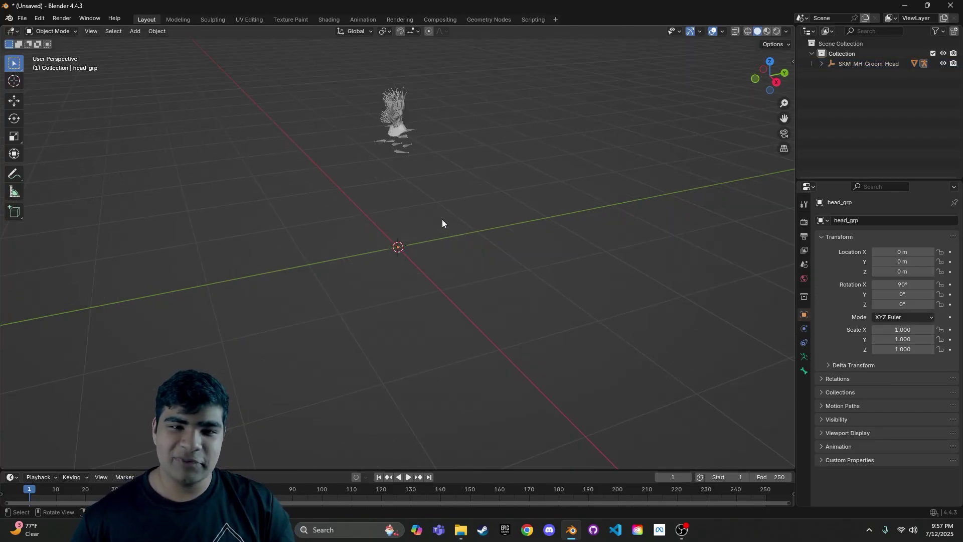
pyautogui.moveTo(443, 221); pyautogui.dragTo(402, 91, button='middle')
# Hide the groom hair object and frame the bald SKM_MH_Groom_Head.001 mesh
pyautogui.click(402, 92)
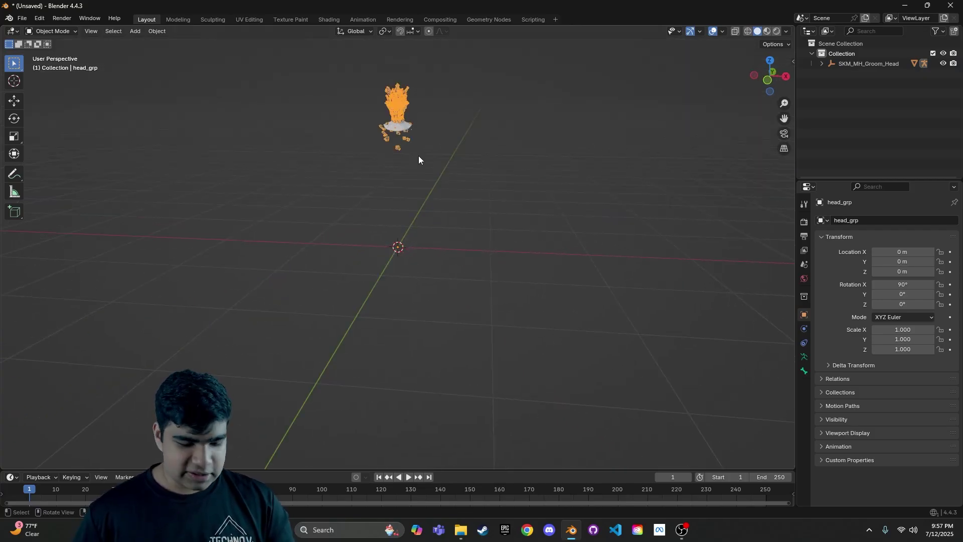
pyautogui.press('h')
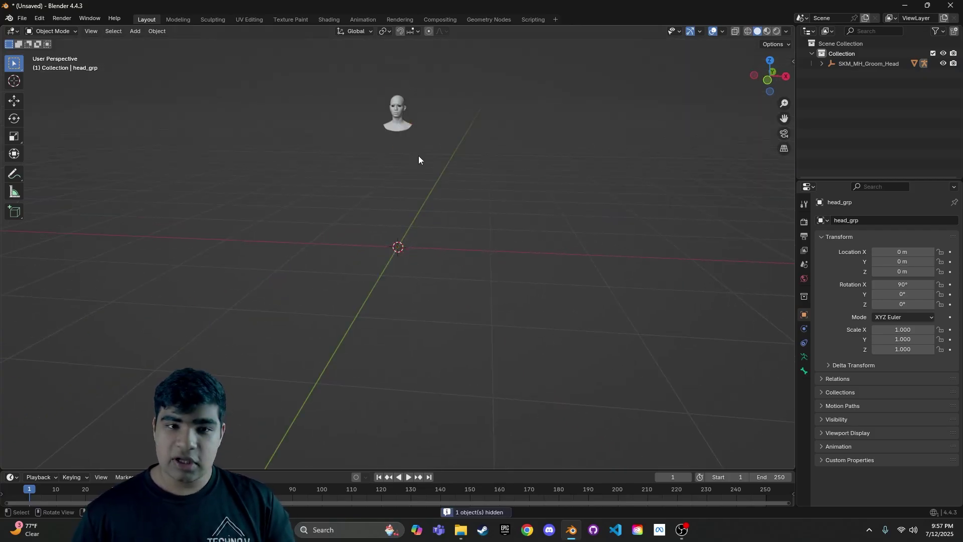
pyautogui.click(400, 107)
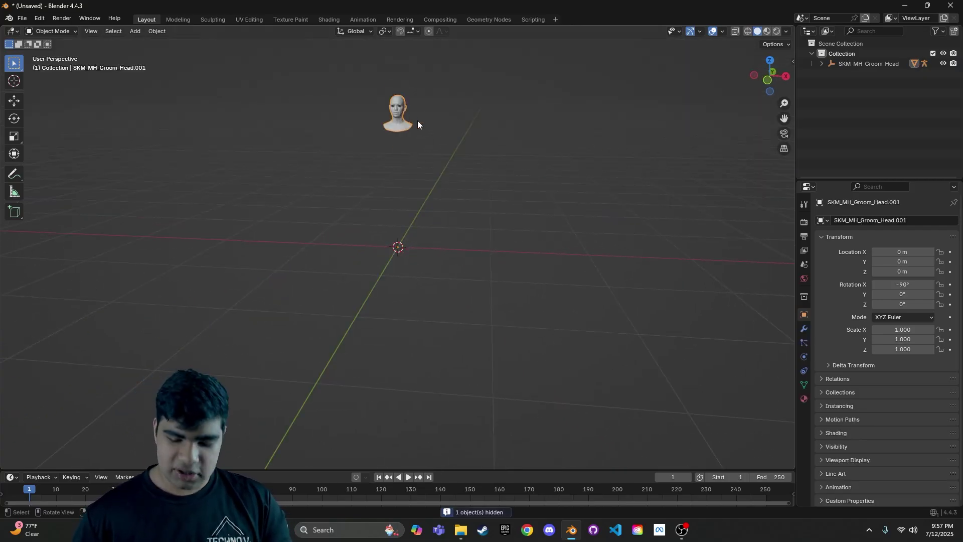
pyautogui.scroll(1, 417, 120)
pyautogui.press('KP_Decimal')
pyautogui.moveTo(417, 120); pyautogui.dragTo(453, 251, button='middle')
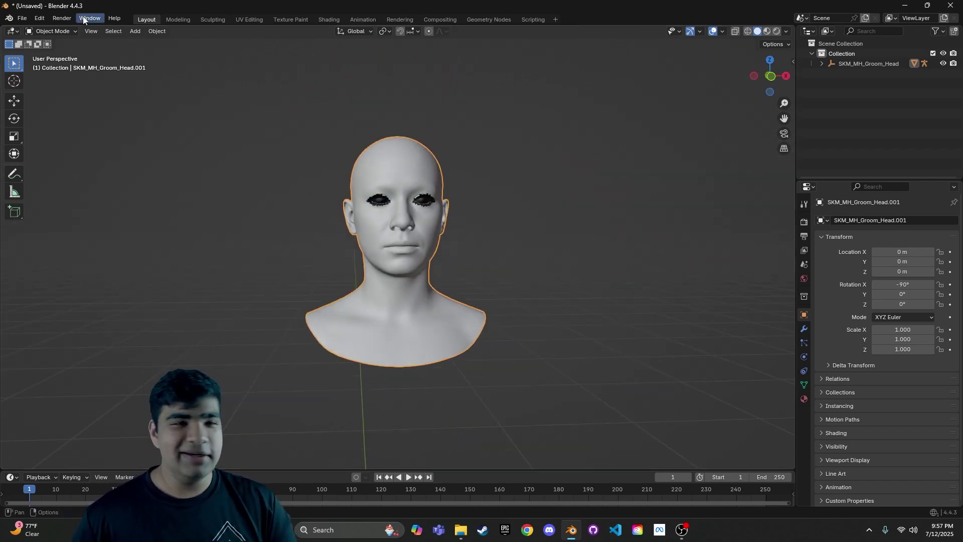
# In the Modeling workspace, clear the mesh selection and view the head straight from the right
pyautogui.click(185, 18)
pyautogui.press('KP_Decimal')
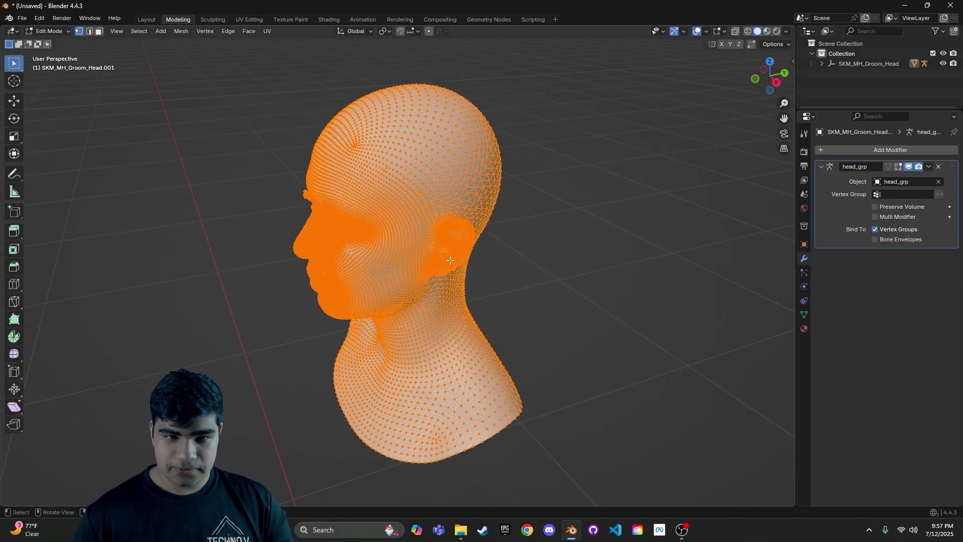
pyautogui.press('`')
pyautogui.click(551, 277)
pyautogui.hotkey('alt', 'a')
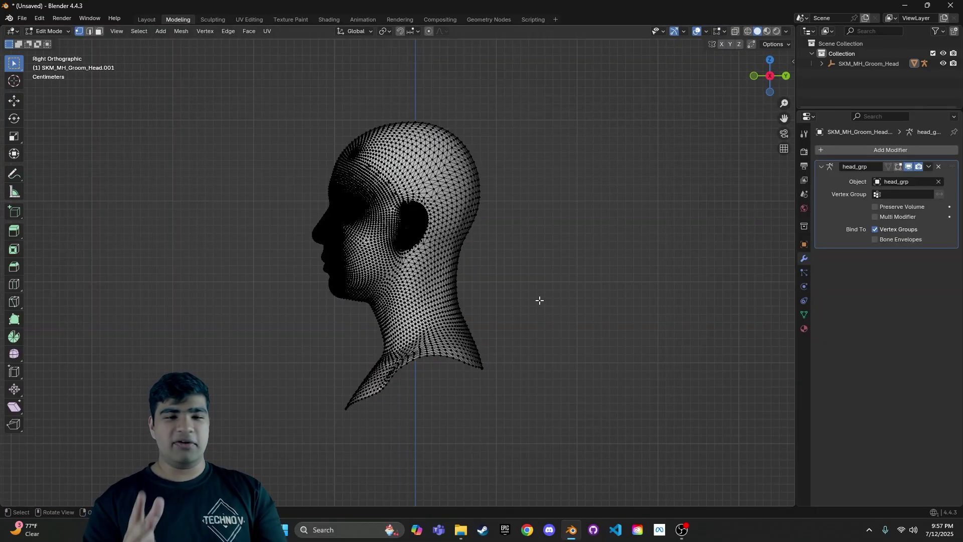
pyautogui.press('`')
pyautogui.click(613, 307)
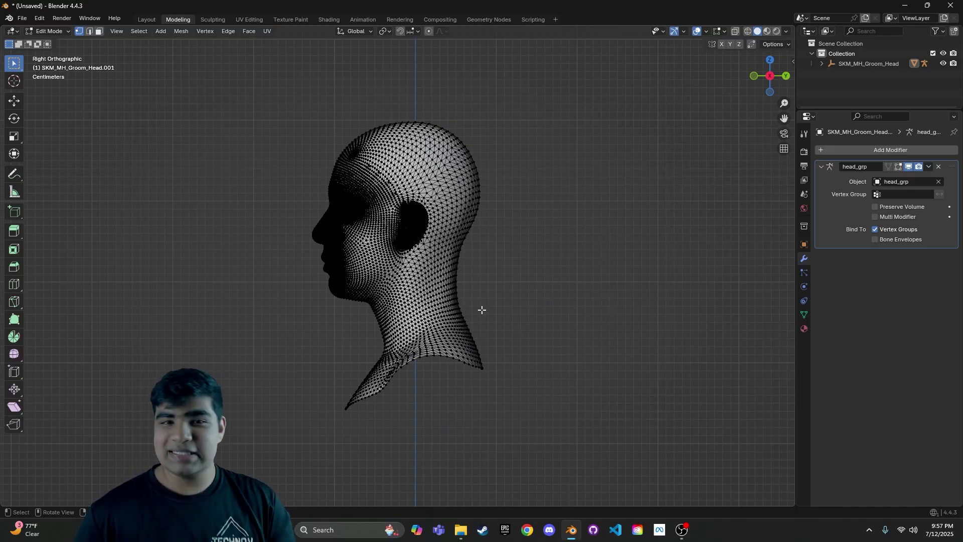
# Turn on X-Ray, trial-select the back-of-head vertices, then clear them in Right view
pyautogui.click(739, 35)
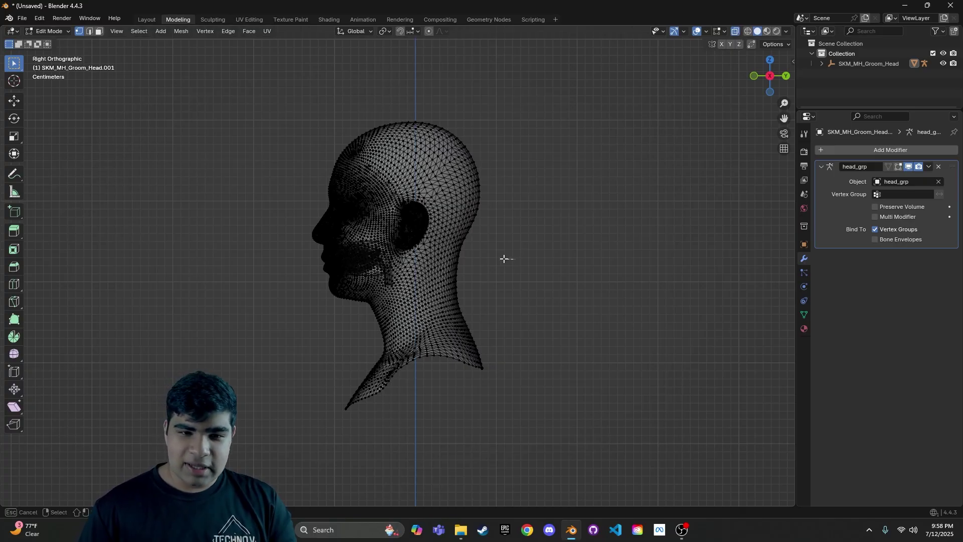
pyautogui.moveTo(416, 241); pyautogui.dragTo(401, 118)
pyautogui.moveTo(528, 260); pyautogui.dragTo(586, 290, button='middle')
pyautogui.press('`')
pyautogui.click(657, 292)
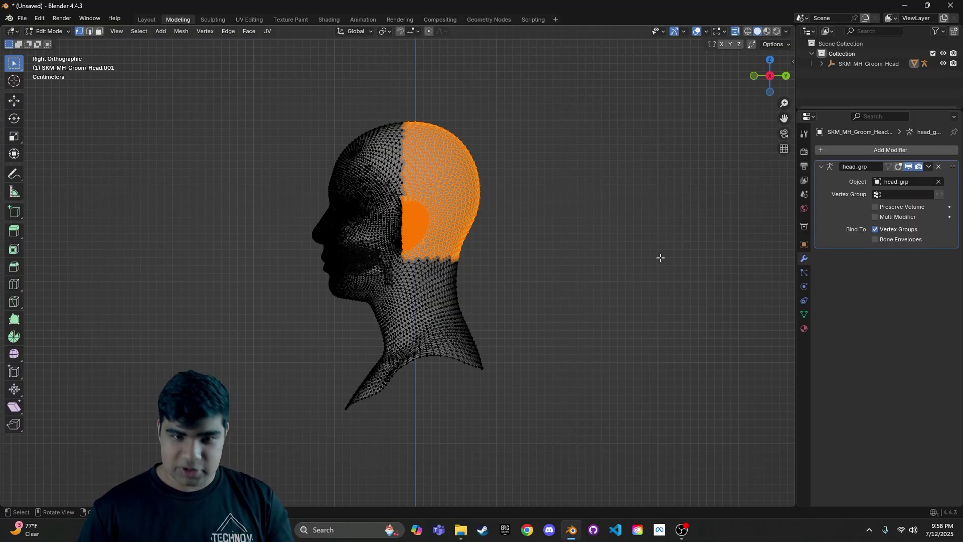
pyautogui.click(523, 192)
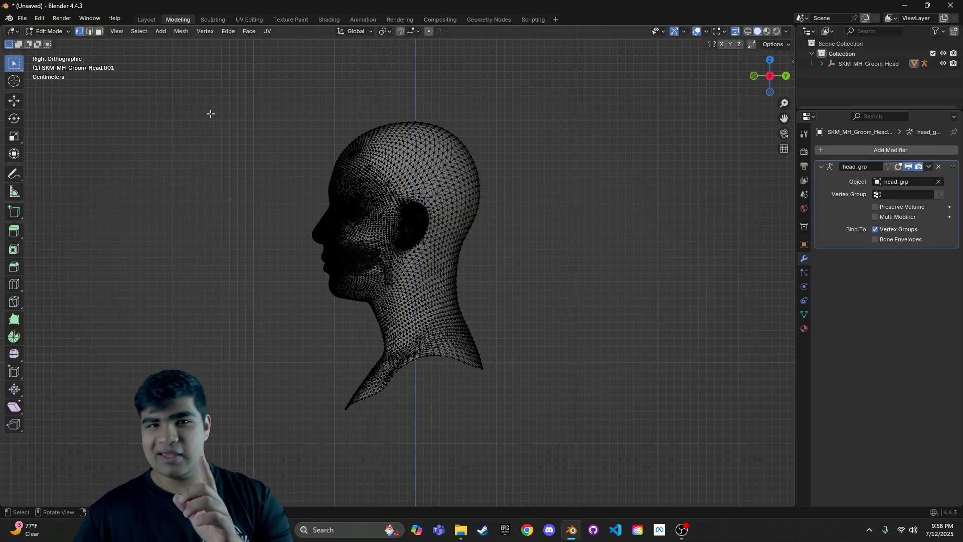
# Switch to the Select Lasso tool and clear a stray trial selection
pyautogui.click(22, 70)
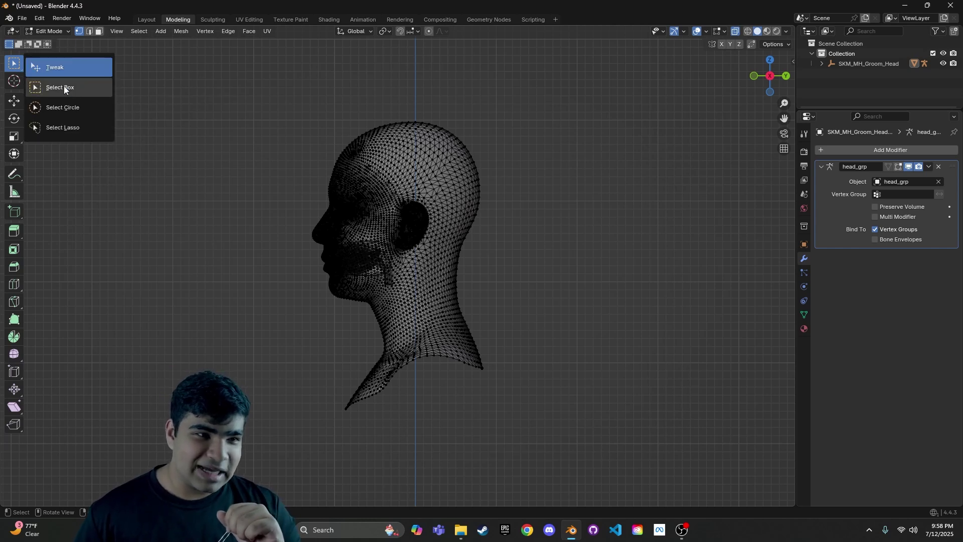
pyautogui.click(73, 127)
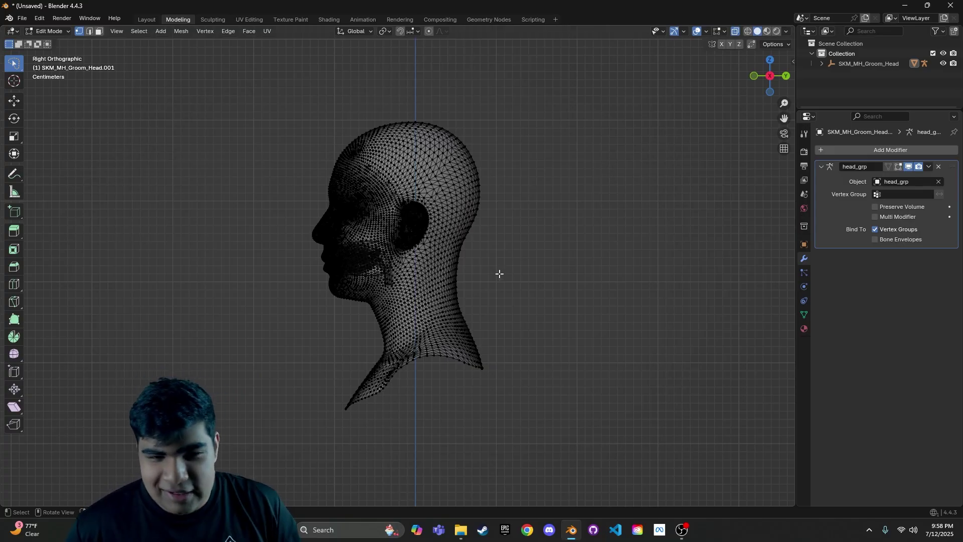
pyautogui.moveTo(571, 314)
pyautogui.mouseDown()
pyautogui.moveTo(236, 399)
pyautogui.moveTo(634, 183)
pyautogui.moveTo(321, 95)
pyautogui.moveTo(581, 433)
pyautogui.moveTo(360, 244)
pyautogui.mouseUp()
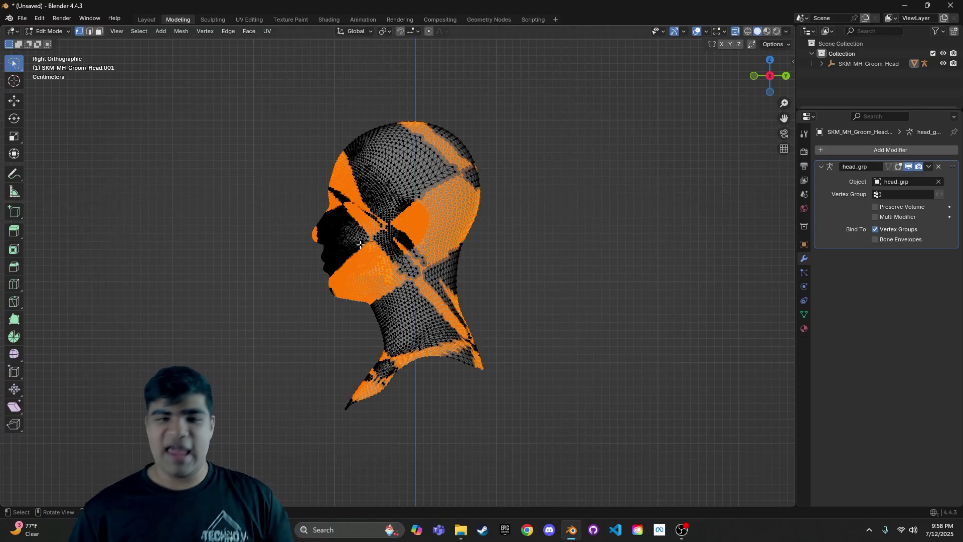
pyautogui.click(598, 283)
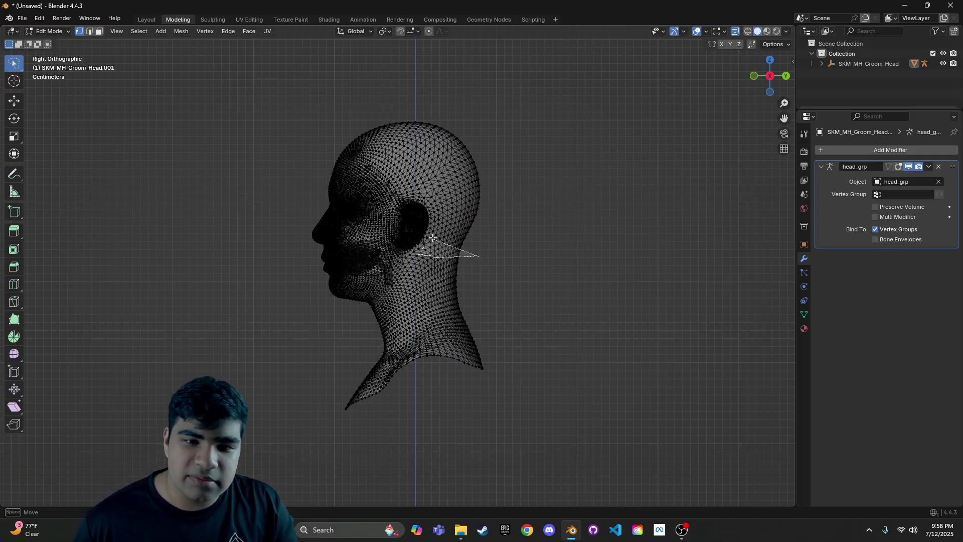
# Lasso-select the scalp: top and back, forehead and sideburns, hairline and behind the ear
pyautogui.scroll(3, 435, 226)
pyautogui.moveTo(434, 226)
pyautogui.mouseDown()
pyautogui.moveTo(447, 206)
pyautogui.moveTo(445, 175)
pyautogui.moveTo(399, 175)
pyautogui.mouseUp()
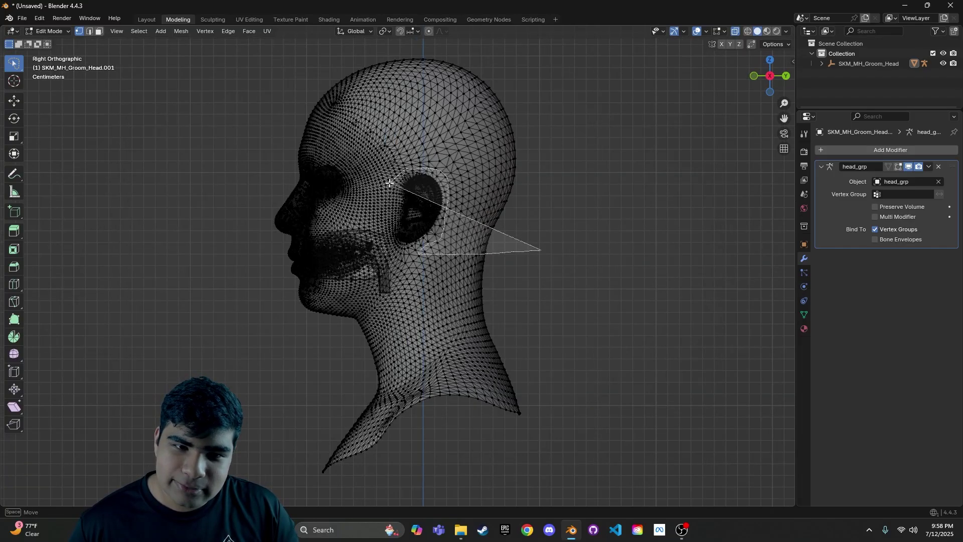
pyautogui.moveTo(298, 108); pyautogui.dragTo(554, 65)
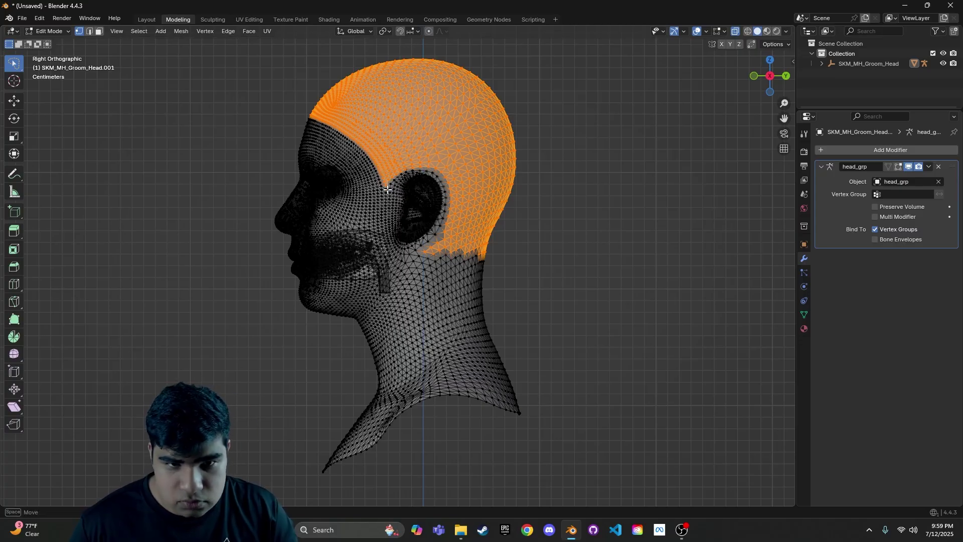
pyautogui.scroll(3, 367, 161)
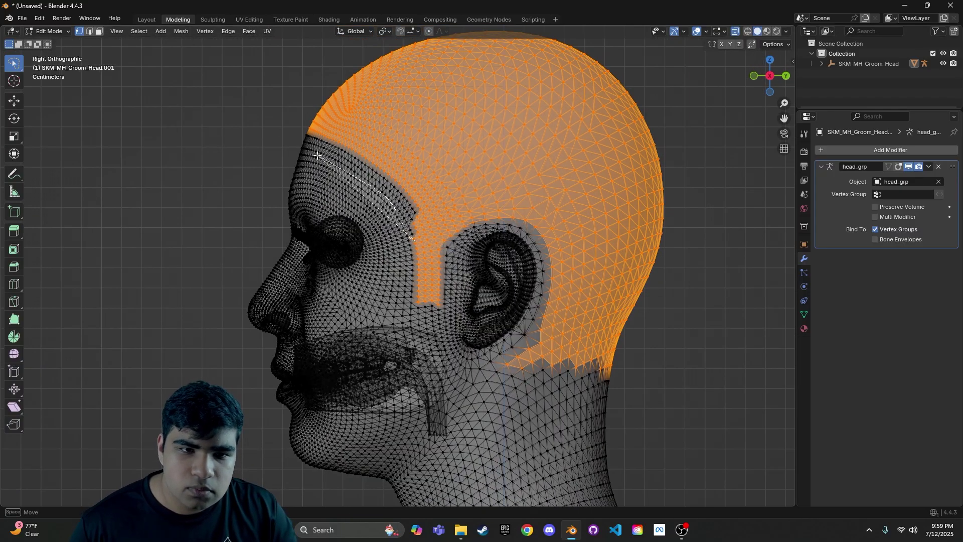
pyautogui.moveTo(381, 194)
pyautogui.keyDown('ctrl'); pyautogui.mouseDown(button='right')
pyautogui.moveTo(326, 145)
pyautogui.moveTo(396, 171)
pyautogui.mouseUp(button='right'); pyautogui.keyUp('ctrl')
pyautogui.keyDown('ctrl'); pyautogui.moveTo(321, 155); pyautogui.dragTo(295, 150, button='right'); pyautogui.keyUp('ctrl')
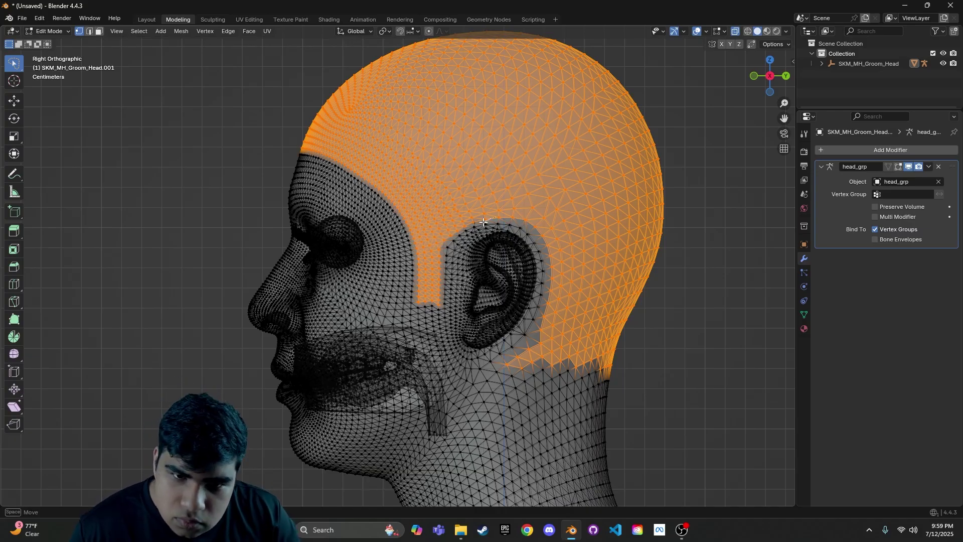
pyautogui.moveTo(474, 228)
pyautogui.keyDown('ctrl'); pyautogui.mouseDown(button='right')
pyautogui.moveTo(445, 297)
pyautogui.moveTo(496, 363)
pyautogui.moveTo(540, 267)
pyautogui.mouseUp(button='right'); pyautogui.keyUp('ctrl')
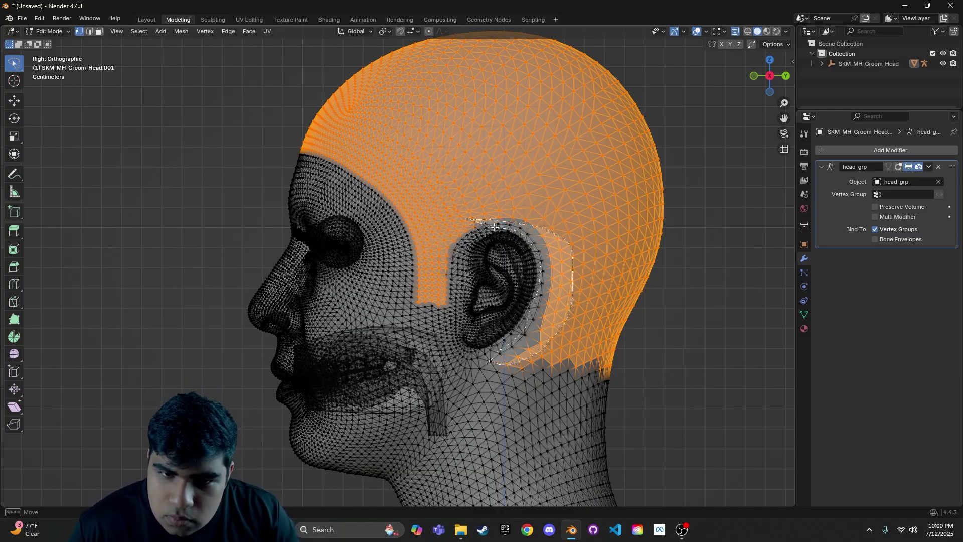
pyautogui.keyDown('ctrl'); pyautogui.moveTo(490, 226); pyautogui.dragTo(486, 224, button='right'); pyautogui.keyUp('ctrl')
# Orbit around both sides of the head to check the scalp selection and turn X-Ray off
pyautogui.scroll(-2, 523, 237)
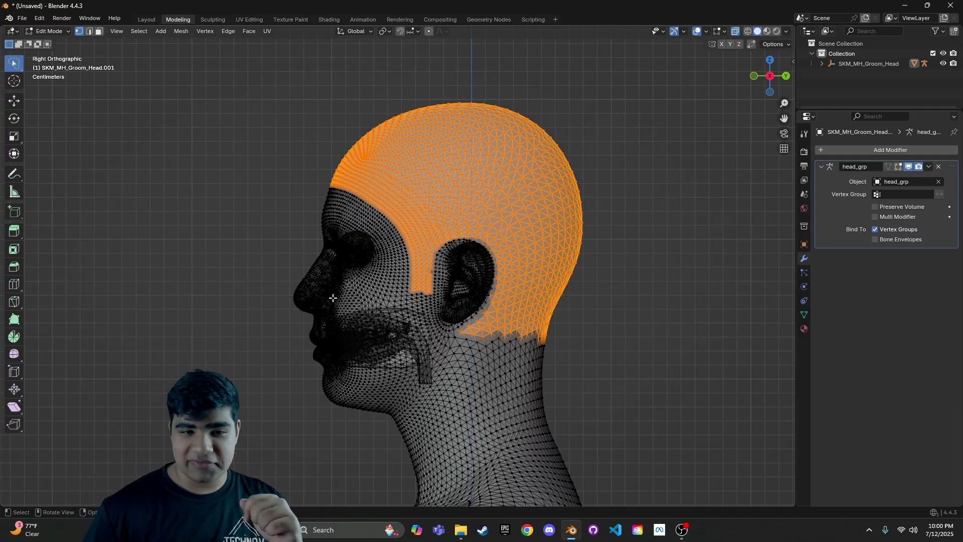
pyautogui.moveTo(333, 298); pyautogui.dragTo(368, 293, button='middle')
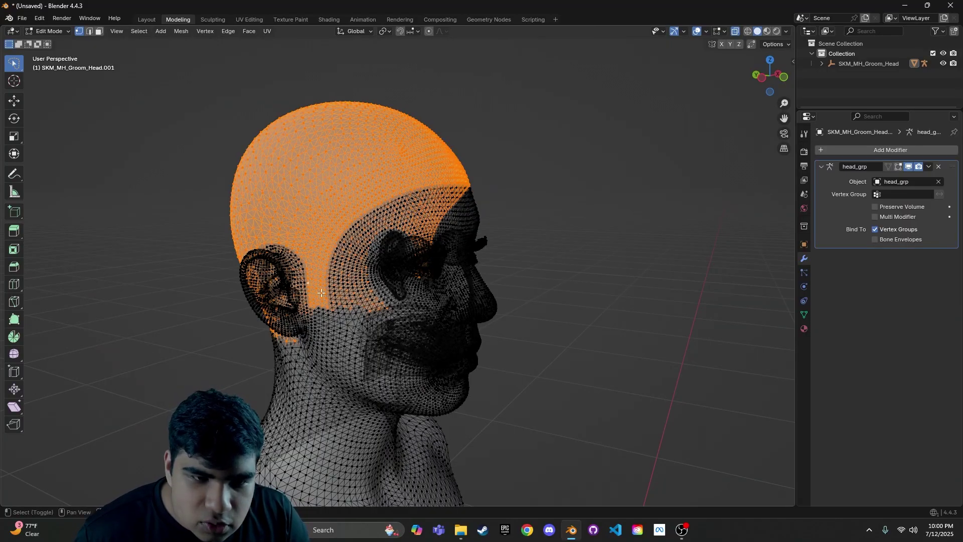
pyautogui.moveTo(645, 235); pyautogui.dragTo(495, 300, button='middle')
pyautogui.moveTo(378, 324); pyautogui.dragTo(566, 338, button='middle')
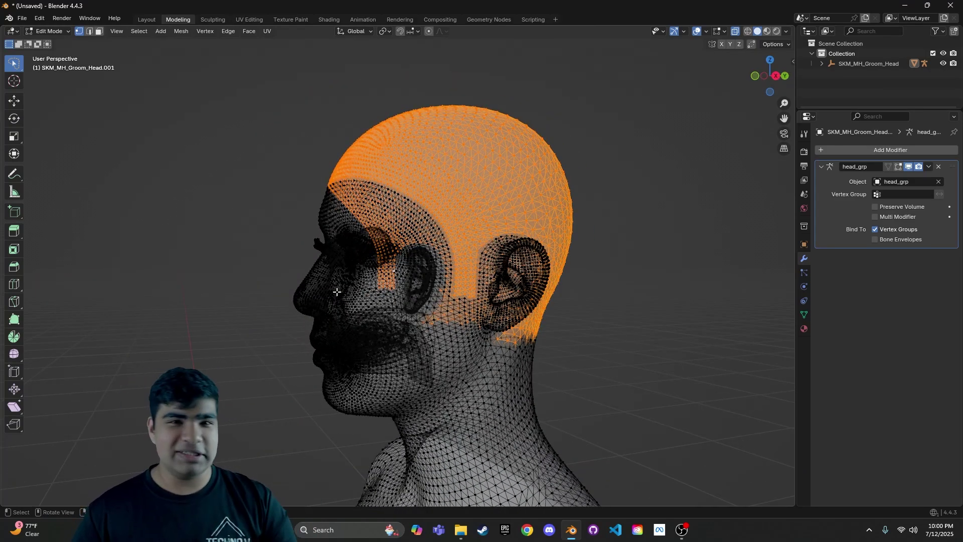
pyautogui.moveTo(336, 292); pyautogui.dragTo(424, 305, button='middle')
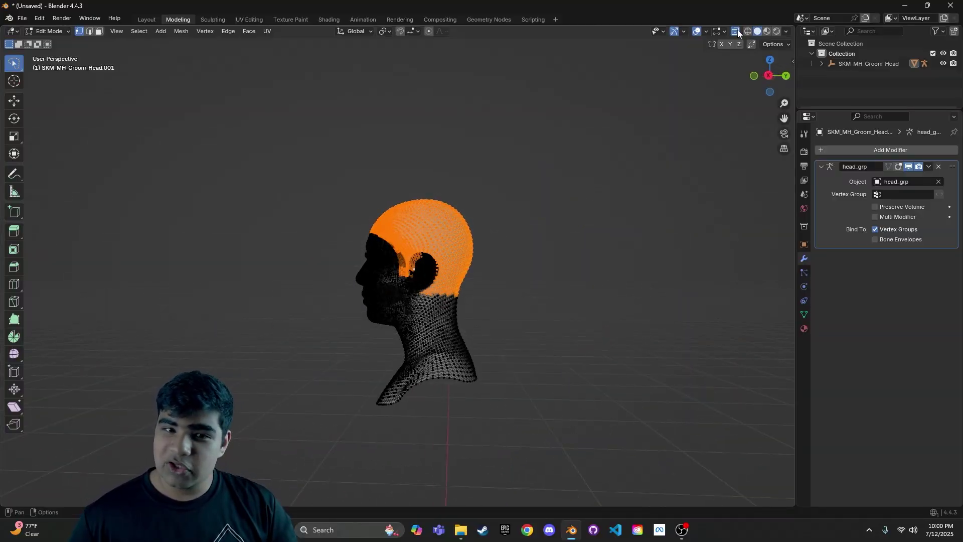
pyautogui.click(735, 32)
pyautogui.moveTo(501, 260)
pyautogui.mouseDown(button='middle')
pyautogui.moveTo(593, 258)
pyautogui.moveTo(195, 264)
pyautogui.moveTo(293, 235)
pyautogui.moveTo(405, 273)
pyautogui.mouseUp(button='middle')
pyautogui.scroll(-1, 405, 273)
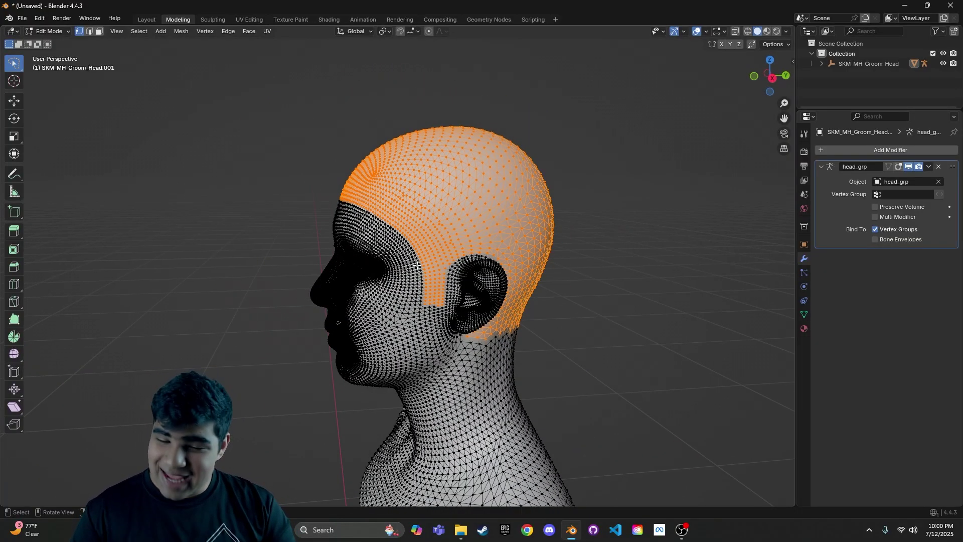
# Separate the selected scalp into its own object and return to the Layout workspace
pyautogui.press('p')
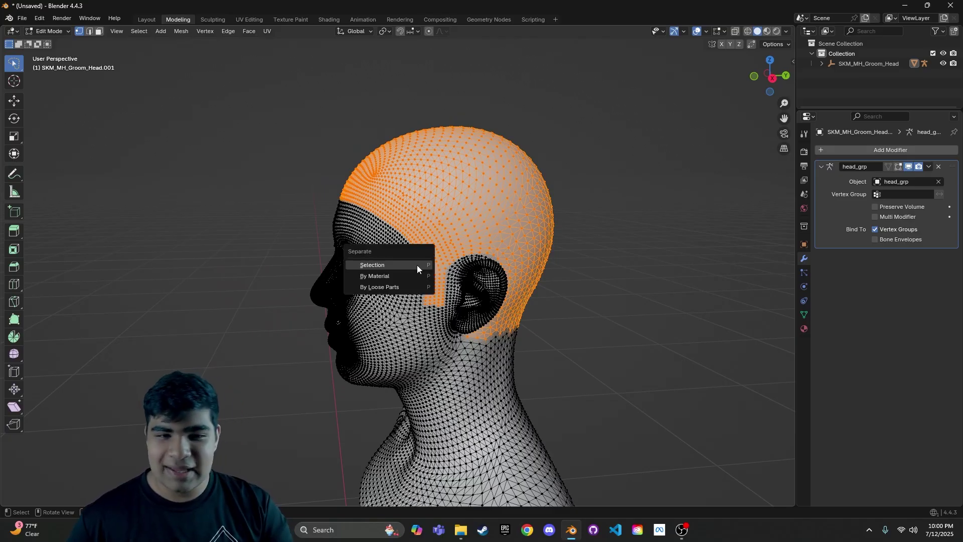
pyautogui.click(417, 265)
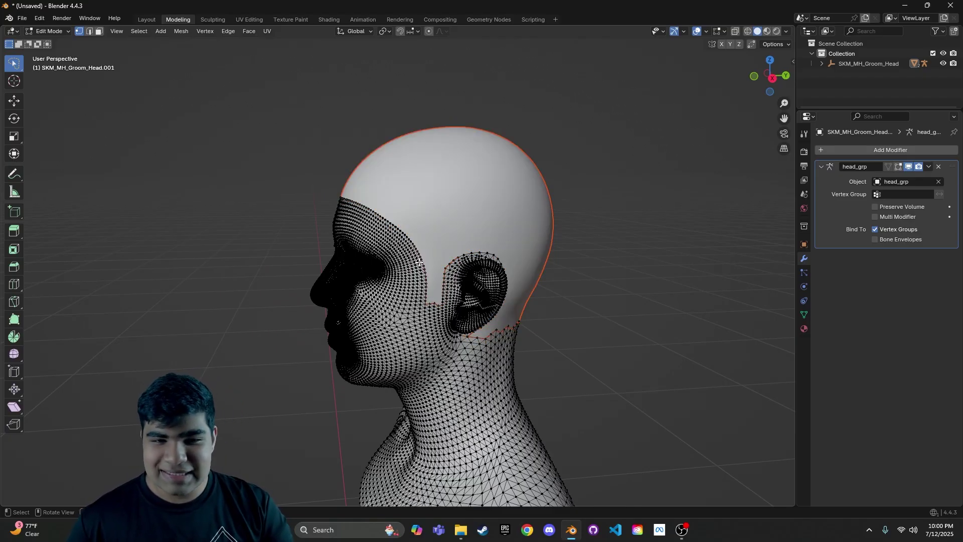
pyautogui.click(145, 20)
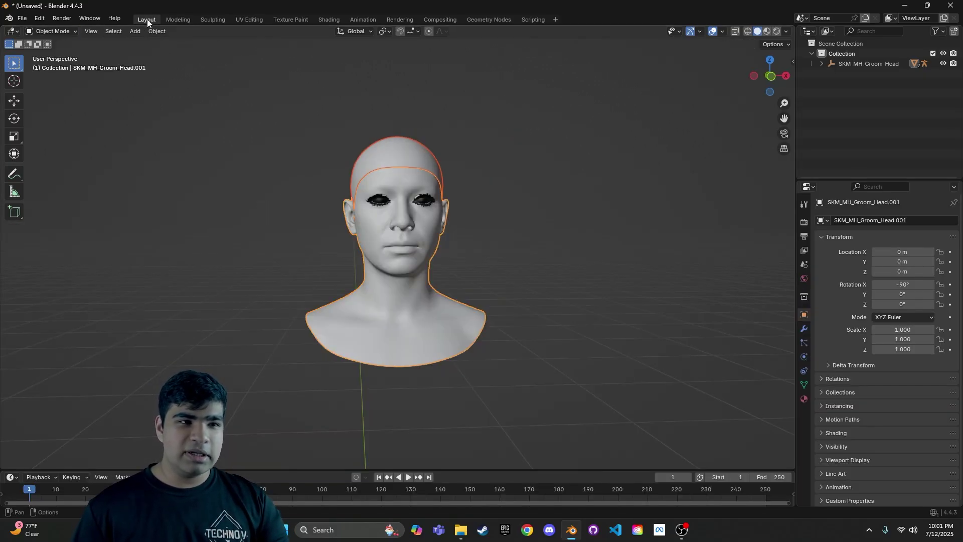
pyautogui.click(511, 176)
# Test-move the scalp and head to confirm separation, undo, and reset the scalp with Alt+G
pyautogui.moveTo(531, 230); pyautogui.dragTo(414, 230, button='middle')
pyautogui.click(446, 240)
pyautogui.press('g')
pyautogui.click(495, 274)
pyautogui.click(398, 274)
pyautogui.press('g')
pyautogui.click(281, 324)
pyautogui.moveTo(281, 324); pyautogui.dragTo(397, 338, button='middle')
pyautogui.hotkey('ctrl', 'z')
pyautogui.hotkey('ctrl', 'z')
pyautogui.hotkey('alt', 'g')
# From a side view, select the scalp object and bring up the Shift+A Add menu
pyautogui.moveTo(562, 277); pyautogui.dragTo(451, 236, button='middle')
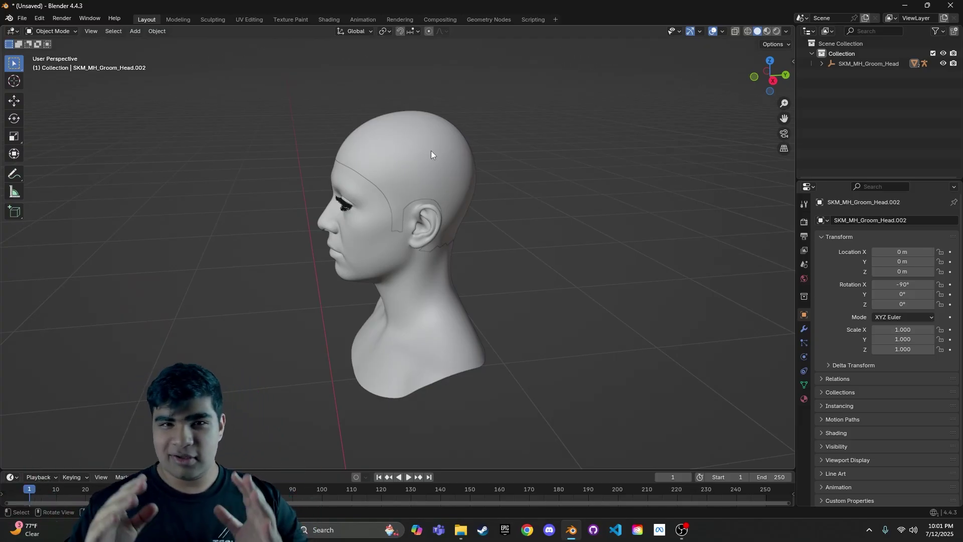
pyautogui.click(431, 150)
pyautogui.hotkey('shift', 'a')
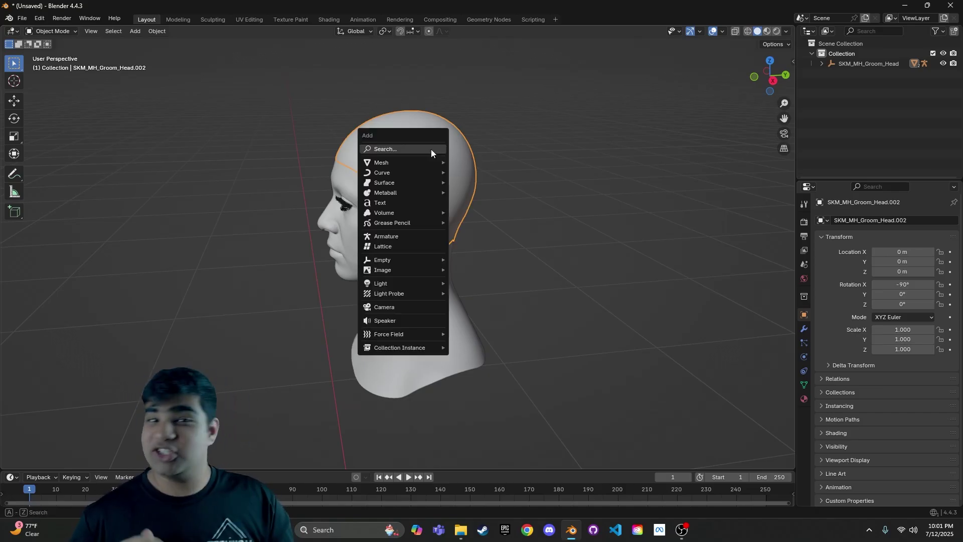
# Add an Empty Hair curves object and find it in the Outliner under the scalp
pyautogui.moveTo(426, 169)
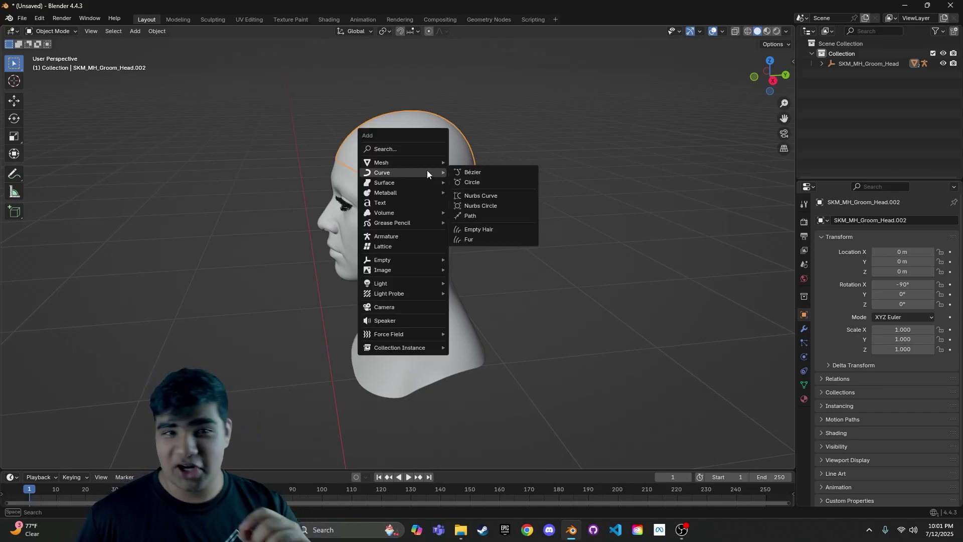
pyautogui.click(497, 230)
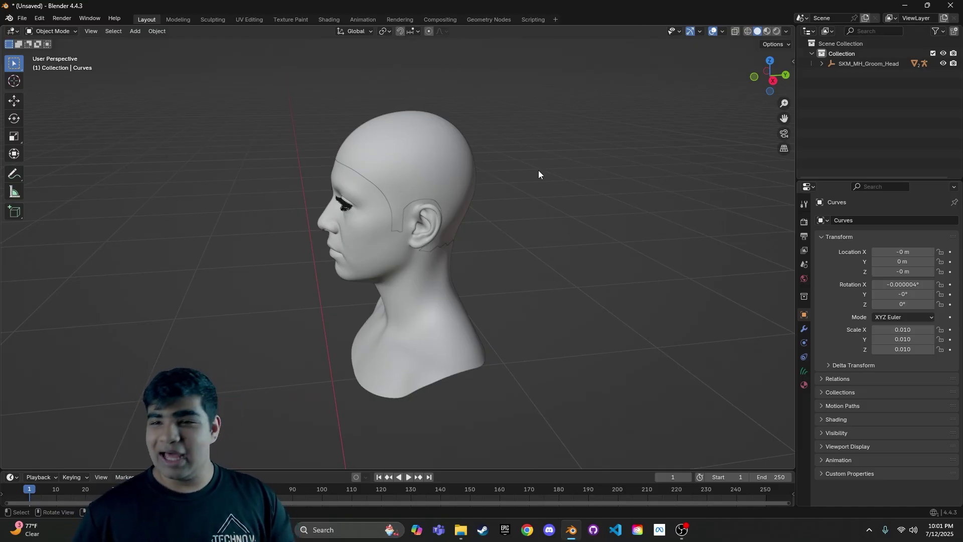
pyautogui.click(821, 64)
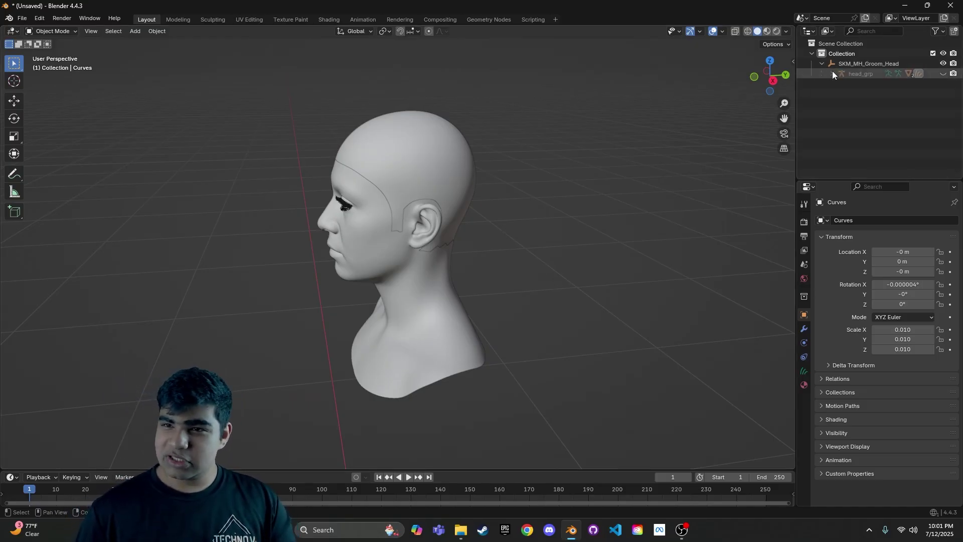
pyautogui.click(832, 73)
pyautogui.click(842, 114)
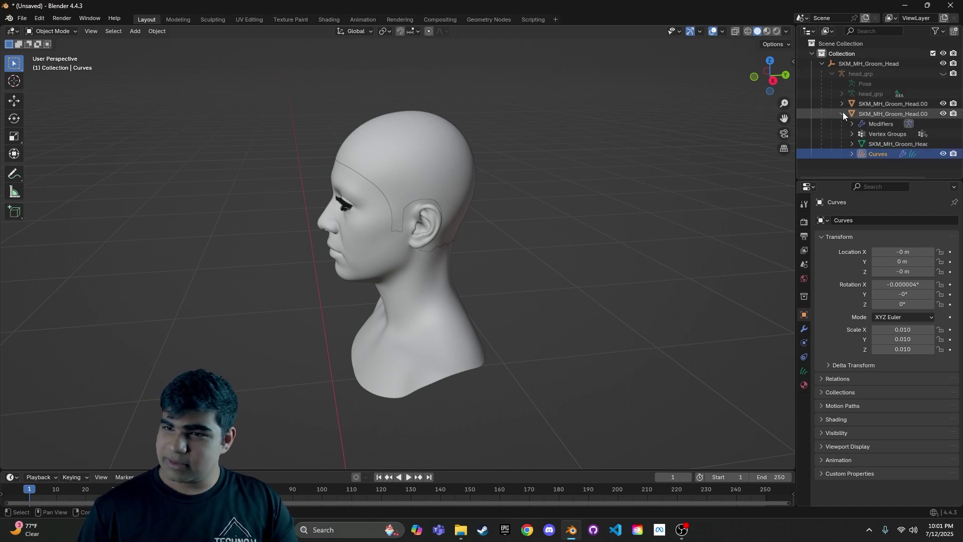
pyautogui.click(877, 153)
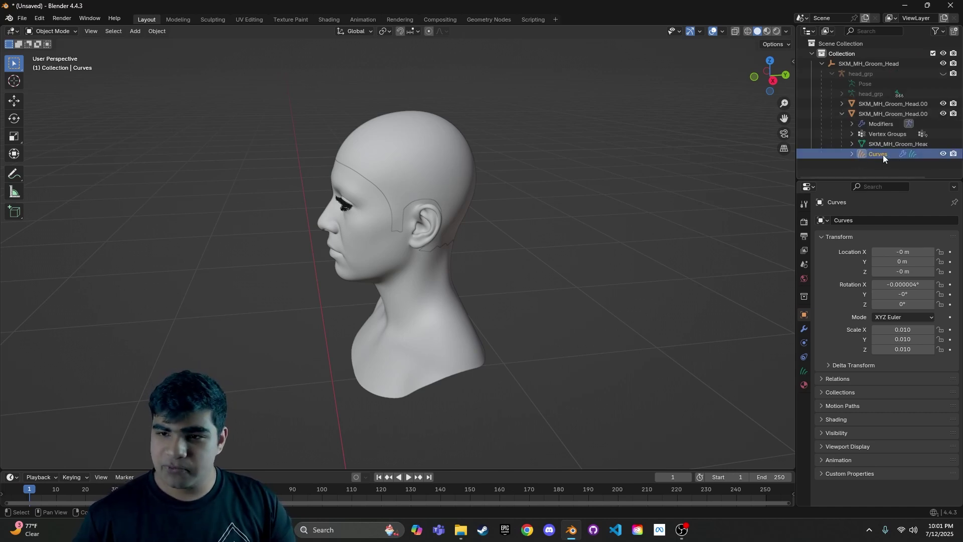
# Rename the curves object to Hair, then to TotallyAwesomeHair
pyautogui.doubleClick(882, 154)
pyautogui.write('Hair')
pyautogui.press('Return')
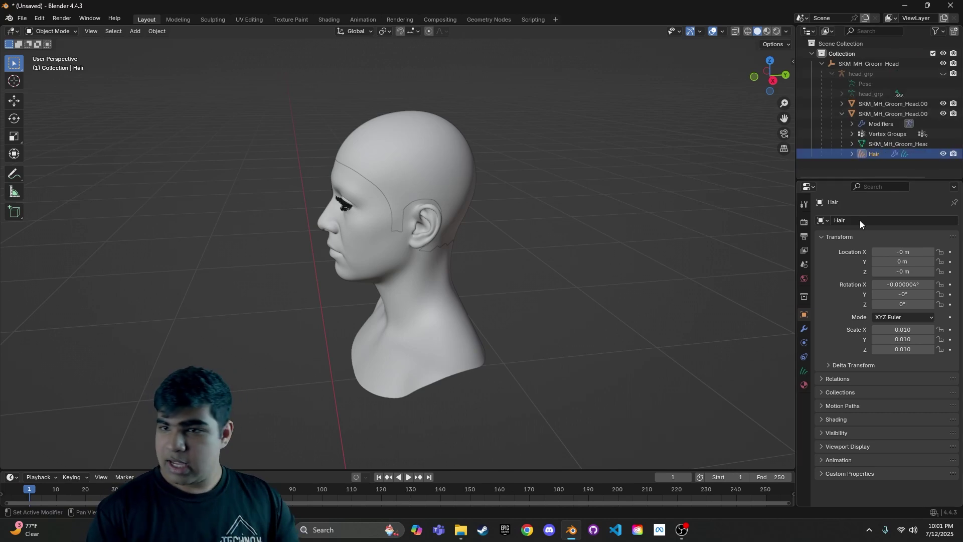
pyautogui.press('F2')
pyautogui.write('TotallyA')
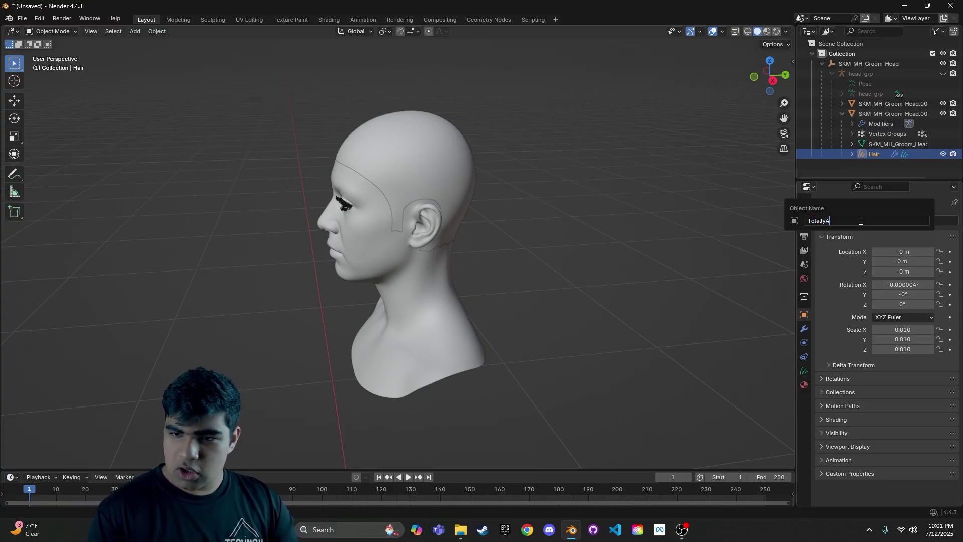
pyautogui.write('wesomeHair')
pyautogui.press('Return')
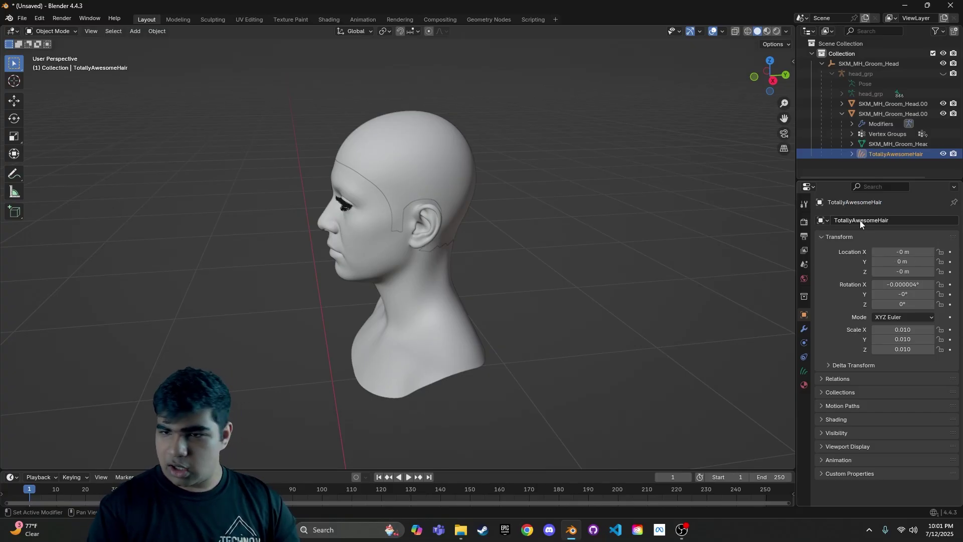
# Reselect the scalp mesh and make TotallyAwesomeHair the active object again
pyautogui.click(728, 207)
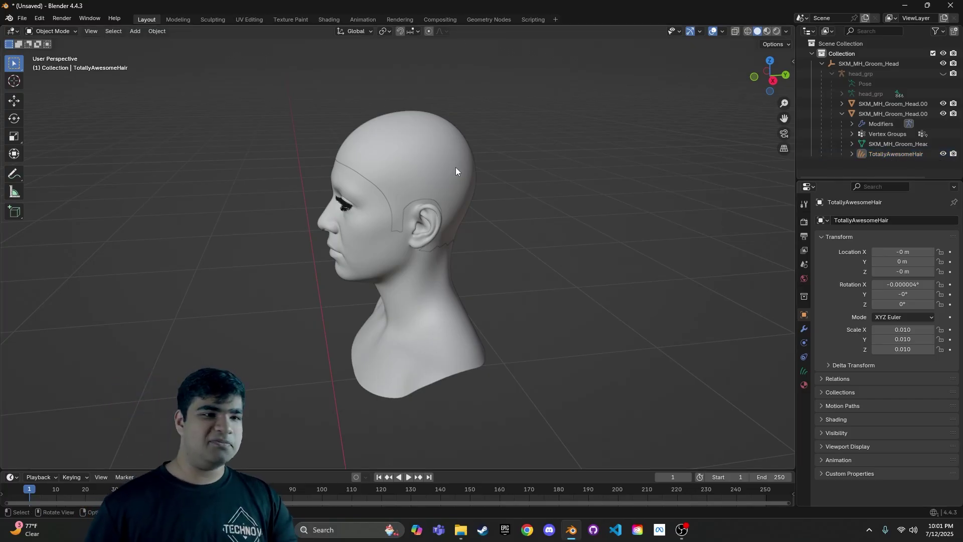
pyautogui.click(437, 173)
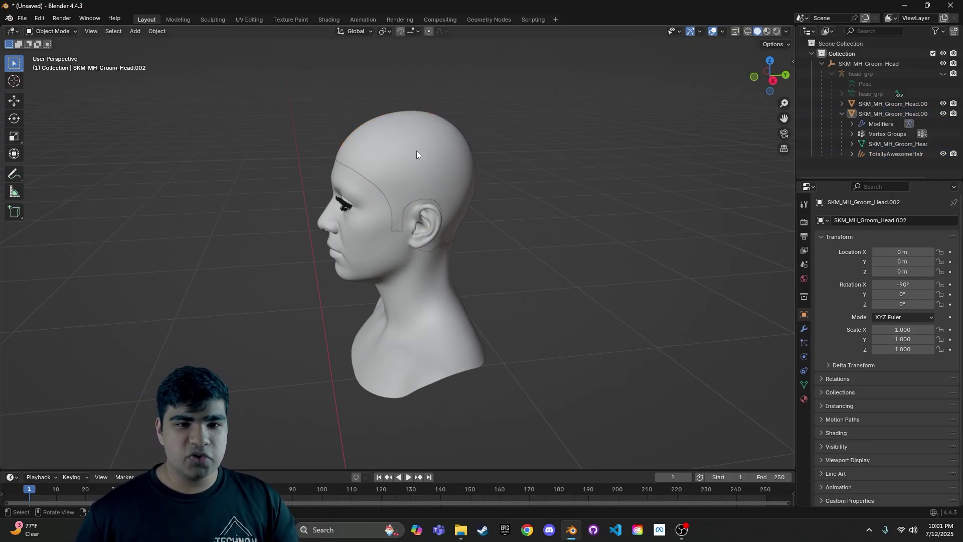
pyautogui.click(910, 154)
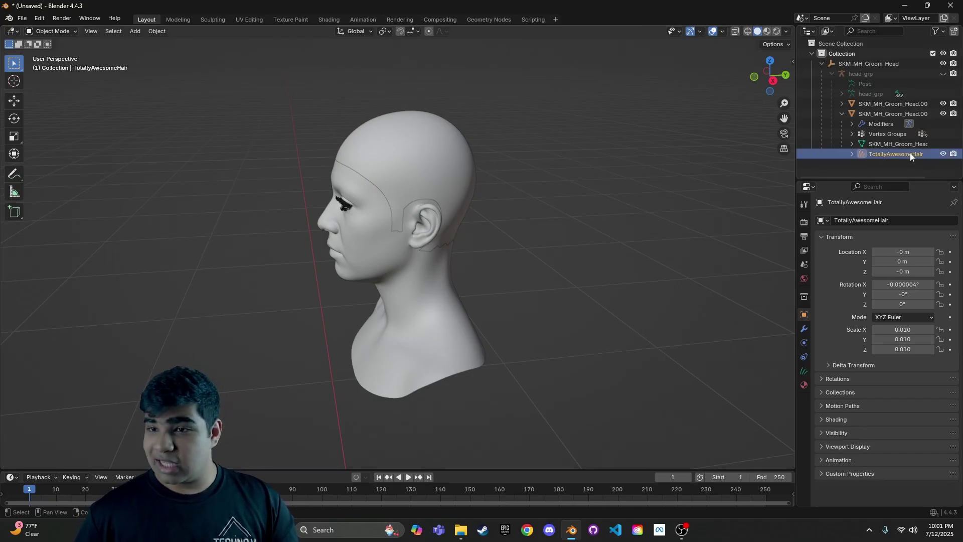
# Switch TotallyAwesomeHair to Sculpt Mode and orbit to a three-quarter front view
pyautogui.click(66, 34)
pyautogui.click(82, 67)
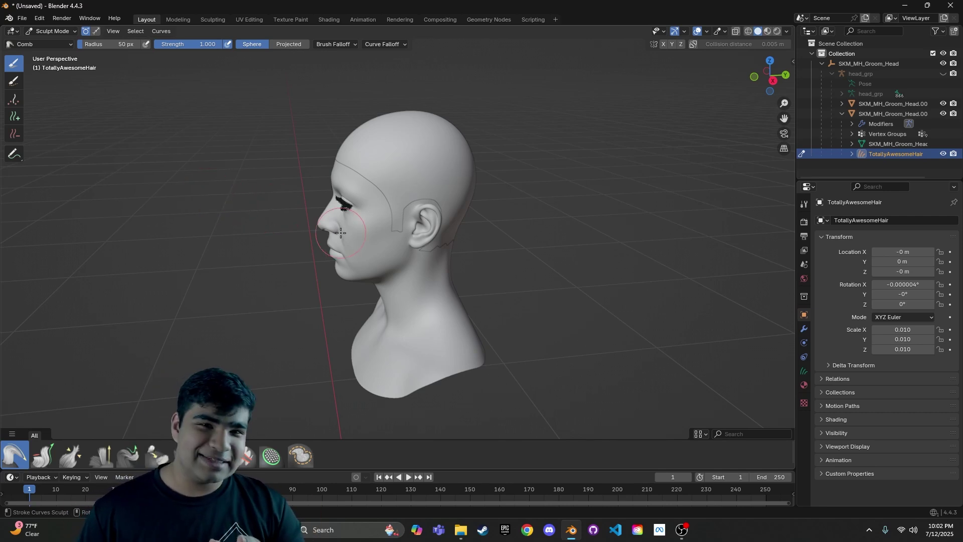
pyautogui.scroll(-3, 346, 236)
pyautogui.moveTo(351, 238)
pyautogui.mouseDown(button='middle')
pyautogui.moveTo(391, 245)
pyautogui.moveTo(225, 172)
pyautogui.mouseUp(button='middle')
pyautogui.scroll(5, 403, 247)
pyautogui.scroll(-2, 403, 247)
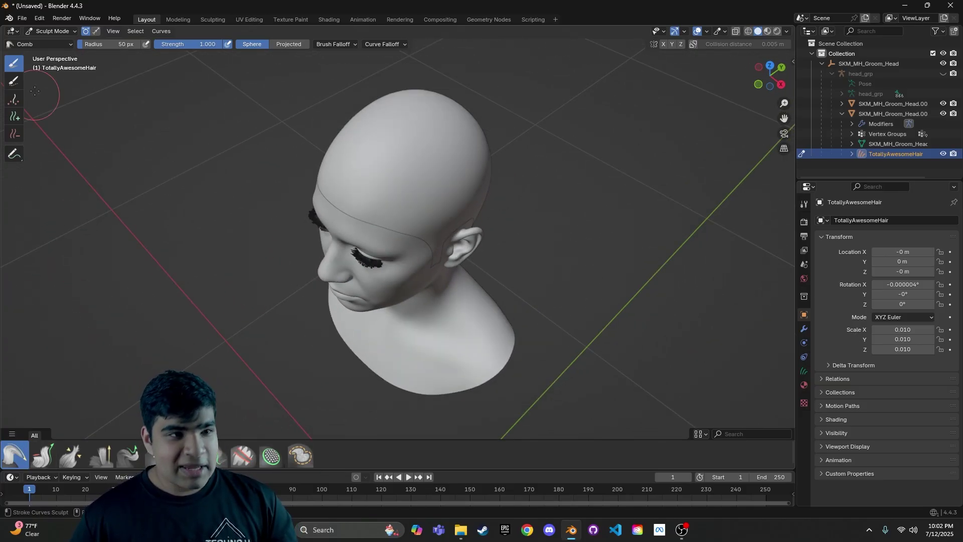
# Choose the Add curves brush, test-plant strands across the crown, then undo them
pyautogui.click(50, 44)
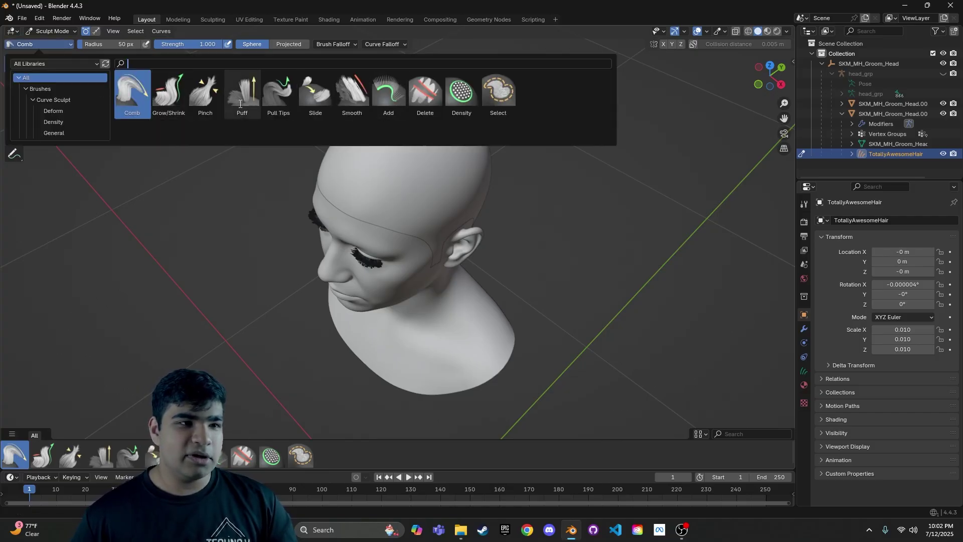
pyautogui.click(388, 95)
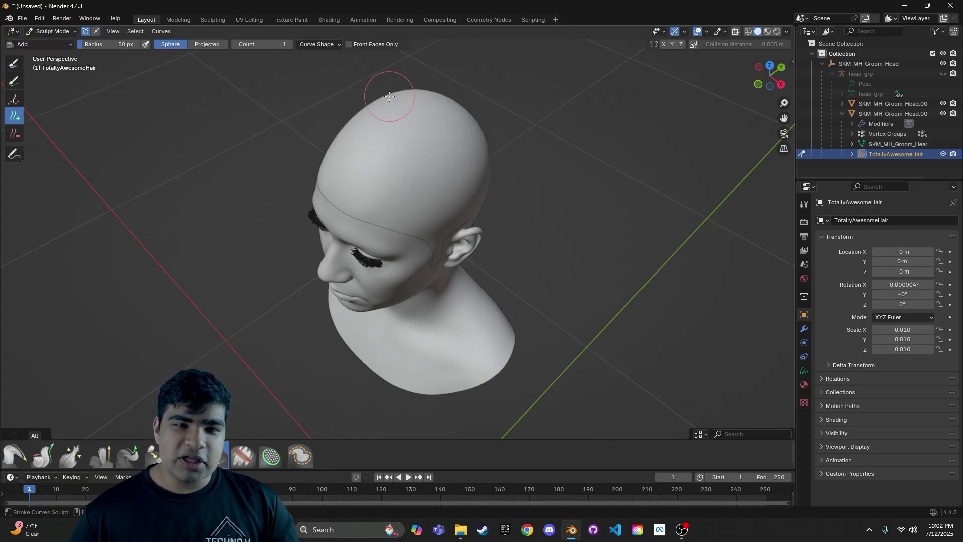
pyautogui.moveTo(421, 157)
pyautogui.mouseDown(button='middle')
pyautogui.moveTo(433, 161)
pyautogui.moveTo(386, 176)
pyautogui.moveTo(424, 204)
pyautogui.mouseUp(button='middle')
pyautogui.scroll(5, 421, 172)
pyautogui.moveTo(445, 217); pyautogui.dragTo(443, 163)
pyautogui.scroll(-4, 442, 163)
pyautogui.moveTo(442, 163); pyautogui.dragTo(500, 139, button='middle')
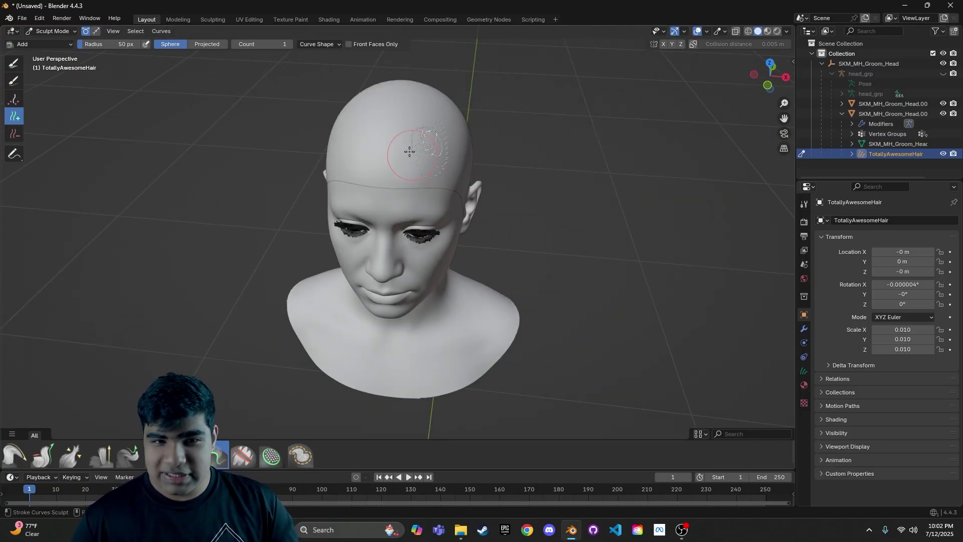
pyautogui.moveTo(406, 129)
pyautogui.mouseDown()
pyautogui.moveTo(386, 157)
pyautogui.moveTo(363, 155)
pyautogui.moveTo(350, 139)
pyautogui.mouseUp()
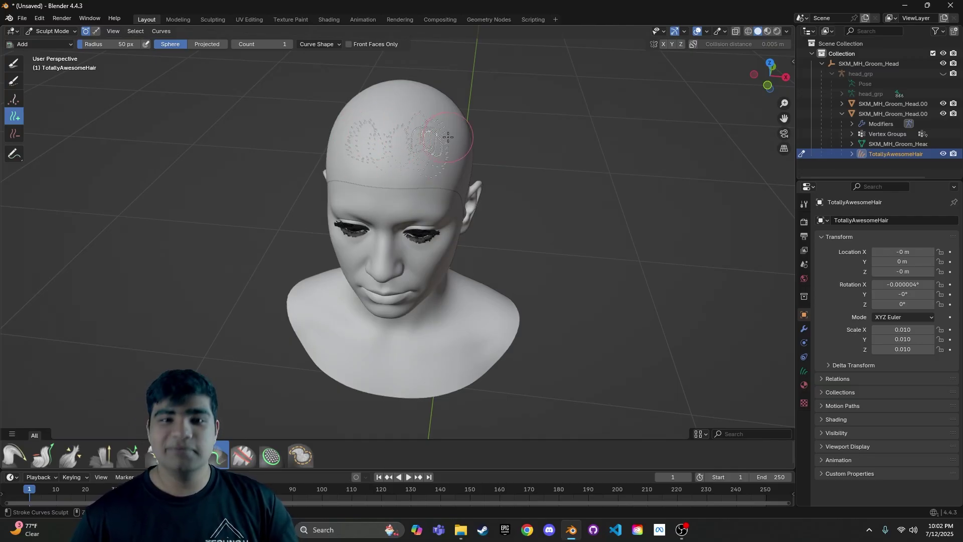
pyautogui.hotkey('ctrl', 'z')
pyautogui.hotkey('ctrl', 'z')
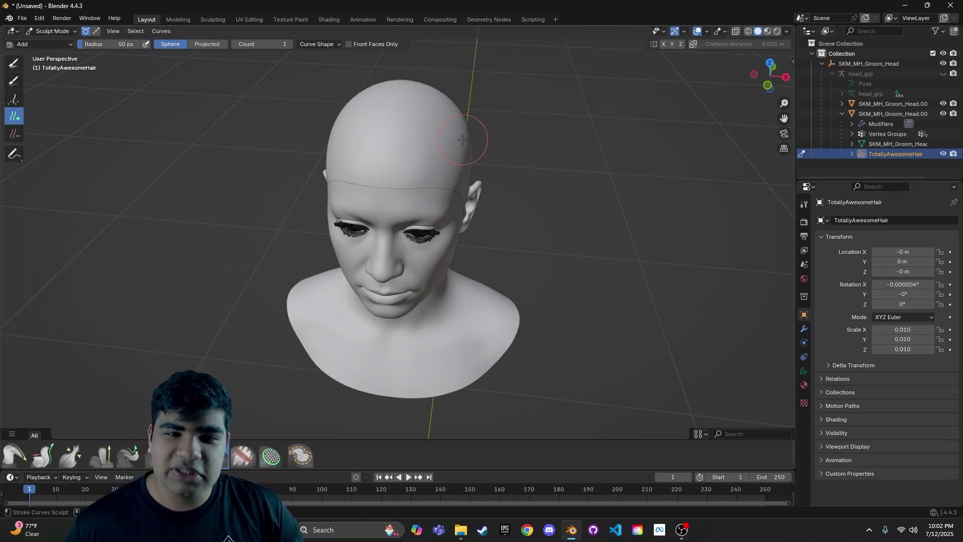
# Show the sidebar's active brush settings and orbit to a front view of the face
pyautogui.click(792, 61)
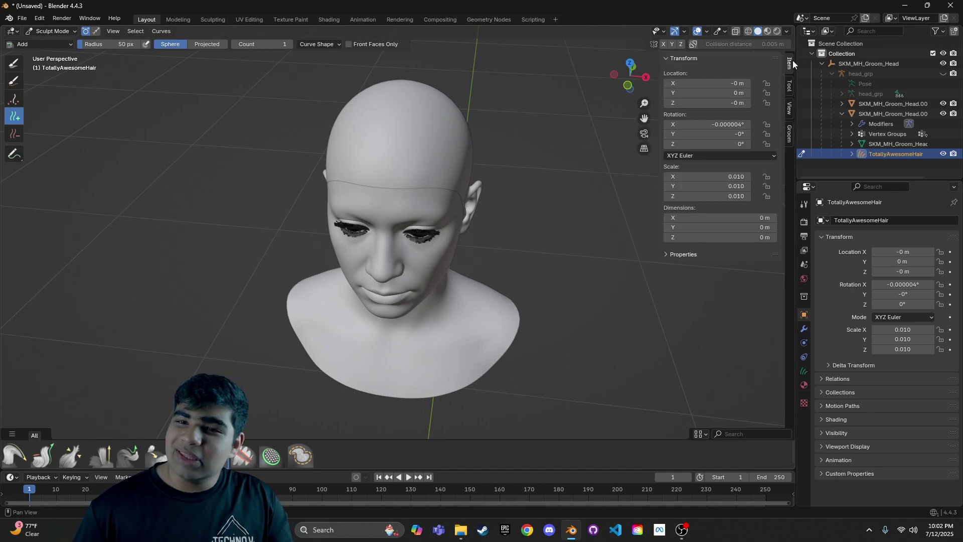
pyautogui.click(790, 86)
pyautogui.moveTo(511, 256)
pyautogui.mouseDown(button='middle')
pyautogui.moveTo(459, 259)
pyautogui.moveTo(387, 242)
pyautogui.moveTo(384, 200)
pyautogui.moveTo(418, 172)
pyautogui.mouseUp(button='middle')
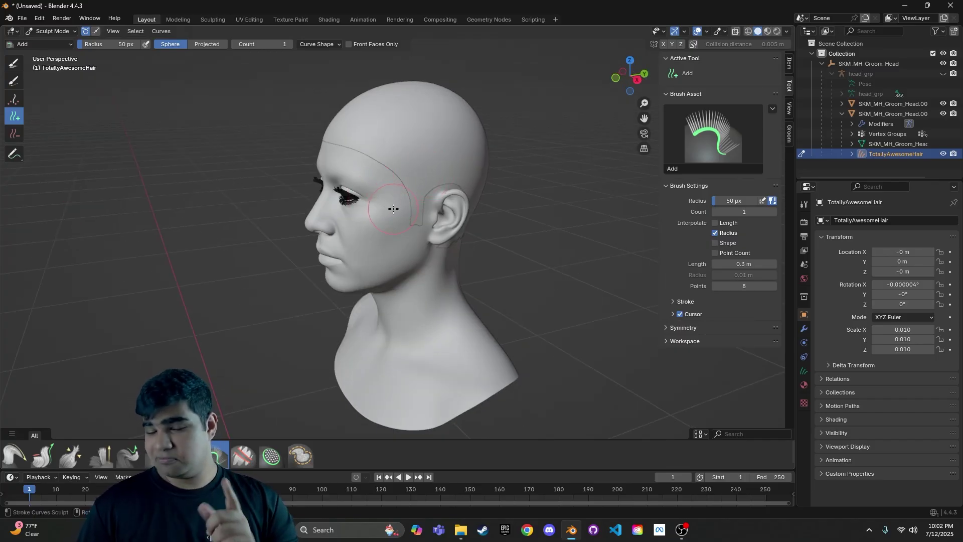
pyautogui.scroll(-3, 312, 189)
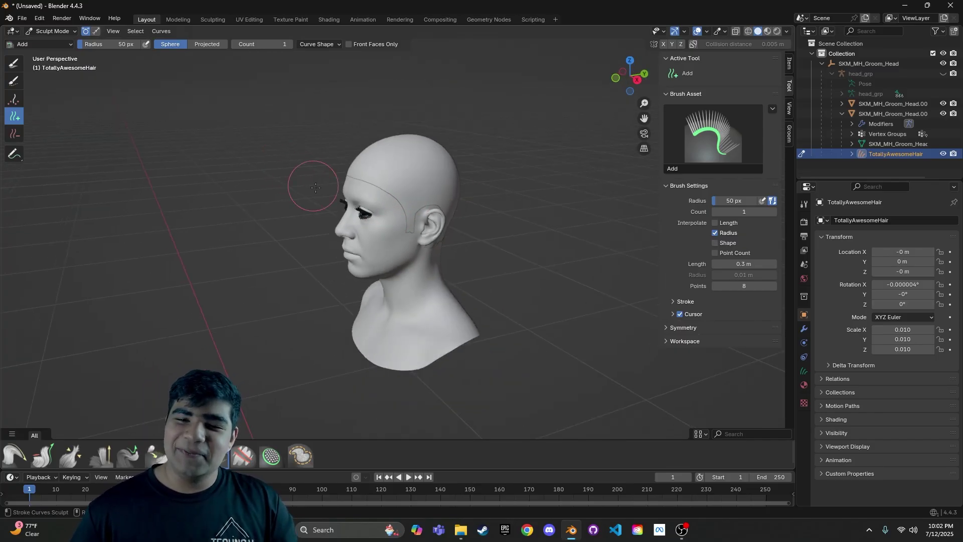
pyautogui.moveTo(311, 189); pyautogui.dragTo(411, 217, button='middle')
pyautogui.scroll(4, 404, 187)
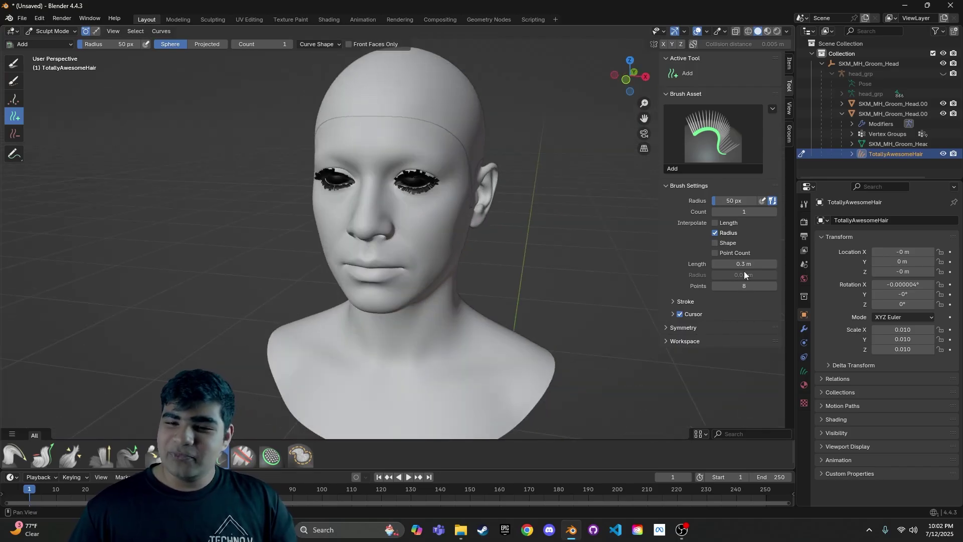
pyautogui.scroll(-3, 390, 138)
pyautogui.moveTo(390, 139); pyautogui.dragTo(417, 191, button='middle')
pyautogui.scroll(3, 428, 173)
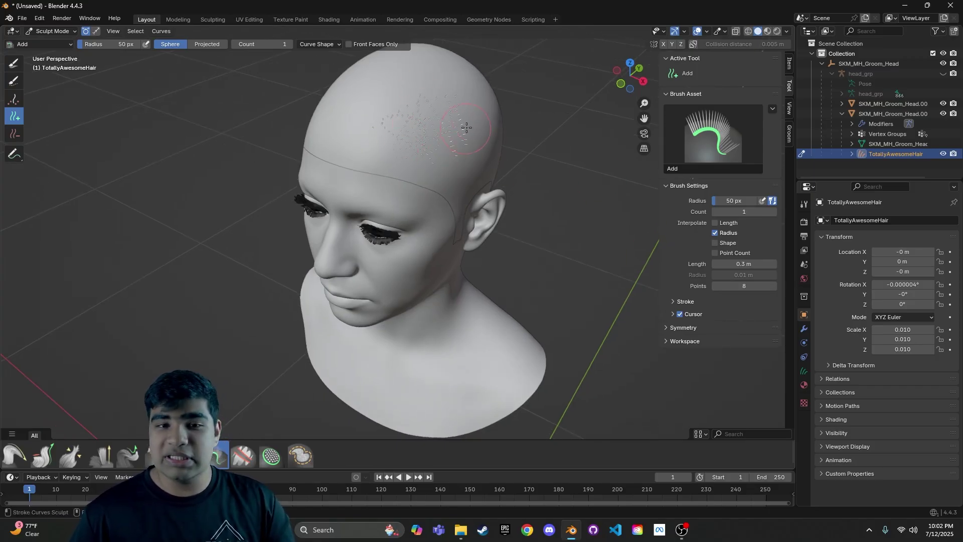
pyautogui.moveTo(421, 143); pyautogui.dragTo(509, 97, button='middle')
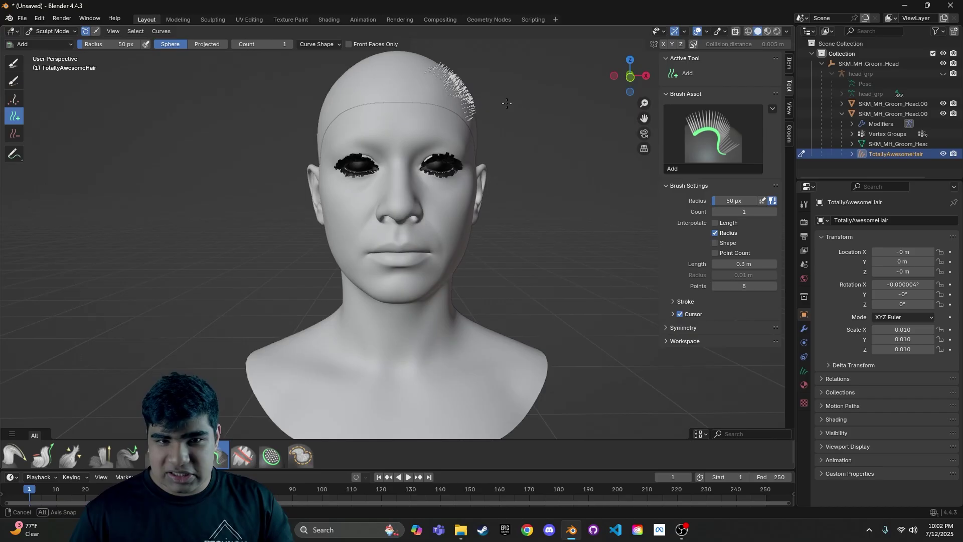
# Set new-strand length to 3 m and plant a test strand on the forehead
pyautogui.click(744, 264)
pyautogui.write('3')
pyautogui.press('Return')
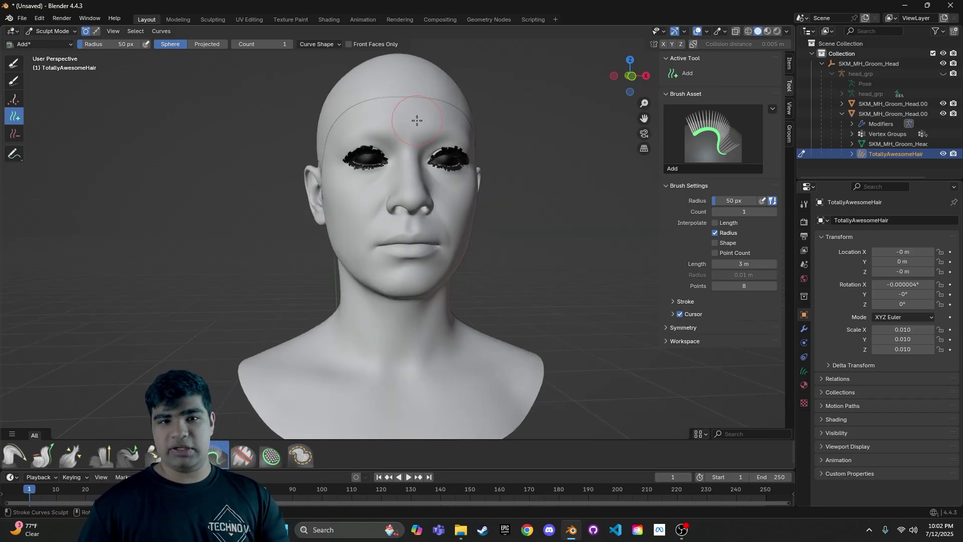
pyautogui.click(423, 109)
pyautogui.moveTo(426, 108); pyautogui.dragTo(445, 105, button='middle')
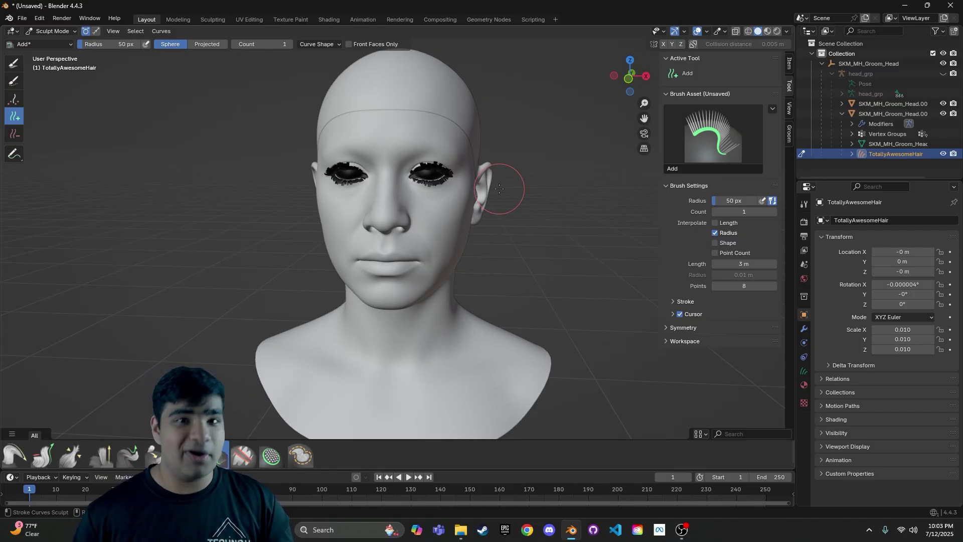
pyautogui.moveTo(499, 188); pyautogui.dragTo(766, 308, button='middle')
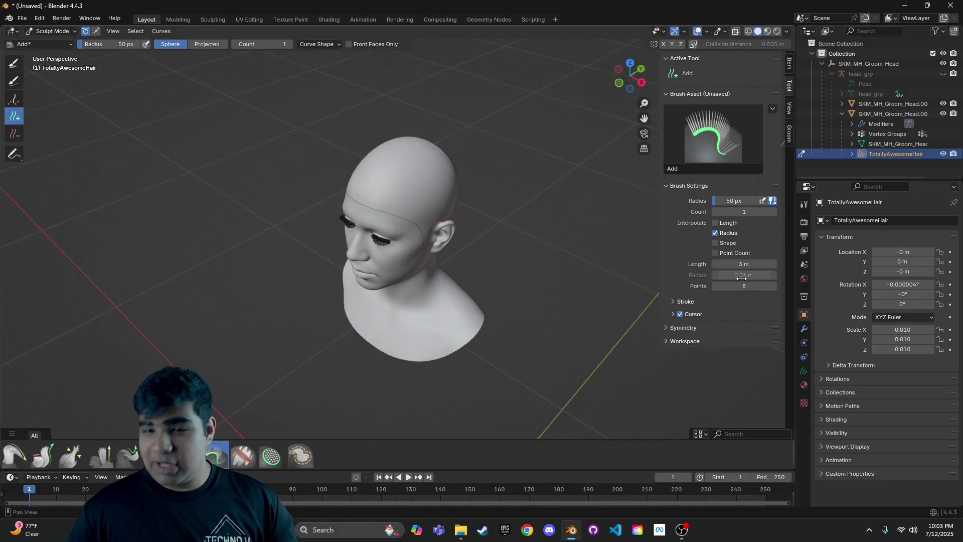
# Set new strands to 16 points each and view the forehead strand head-on
pyautogui.click(749, 288)
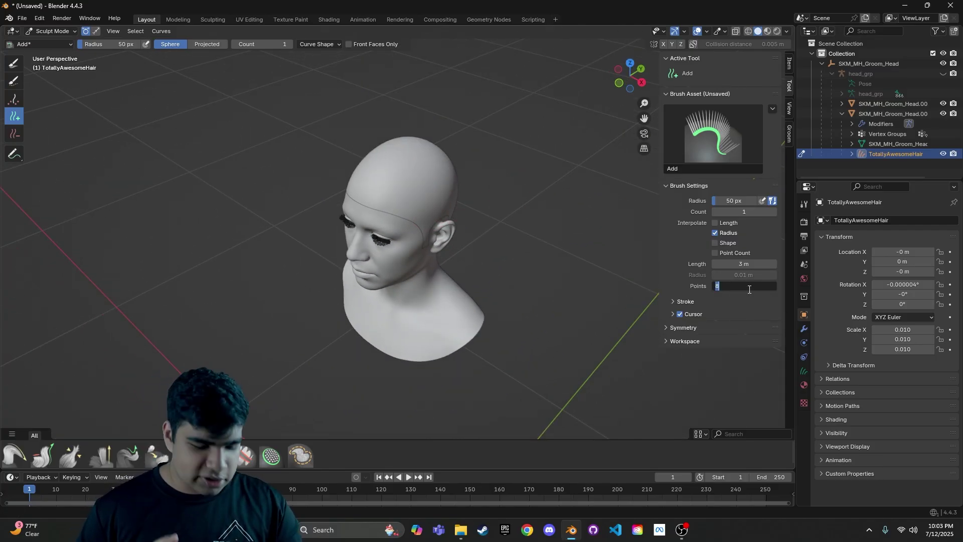
pyautogui.write('16')
pyautogui.press('Return')
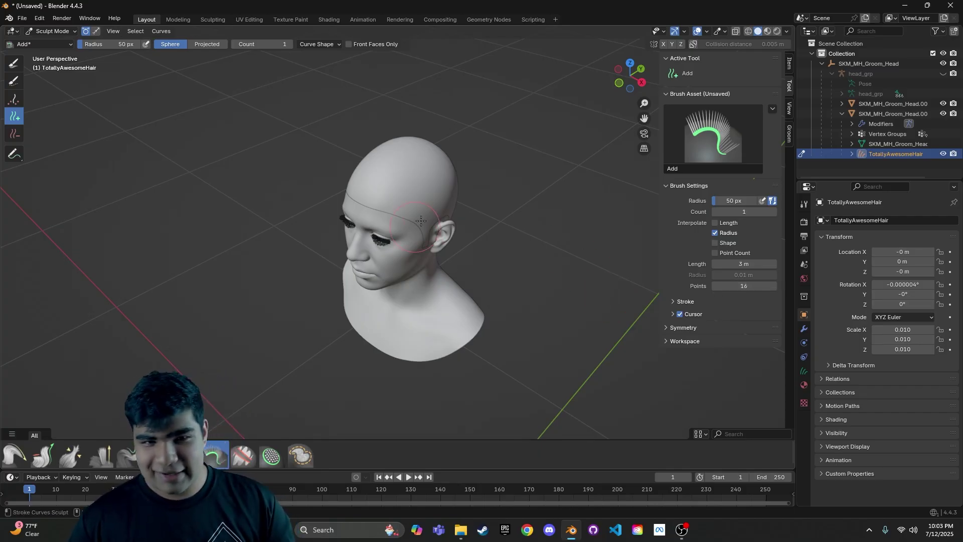
pyautogui.moveTo(569, 232)
pyautogui.mouseDown(button='middle')
pyautogui.moveTo(474, 177)
pyautogui.moveTo(453, 193)
pyautogui.moveTo(477, 243)
pyautogui.moveTo(436, 254)
pyautogui.mouseUp(button='middle')
pyautogui.scroll(5, 459, 186)
pyautogui.scroll(-4, 451, 251)
pyautogui.scroll(3, 421, 240)
pyautogui.moveTo(440, 217); pyautogui.dragTo(425, 174, button='middle')
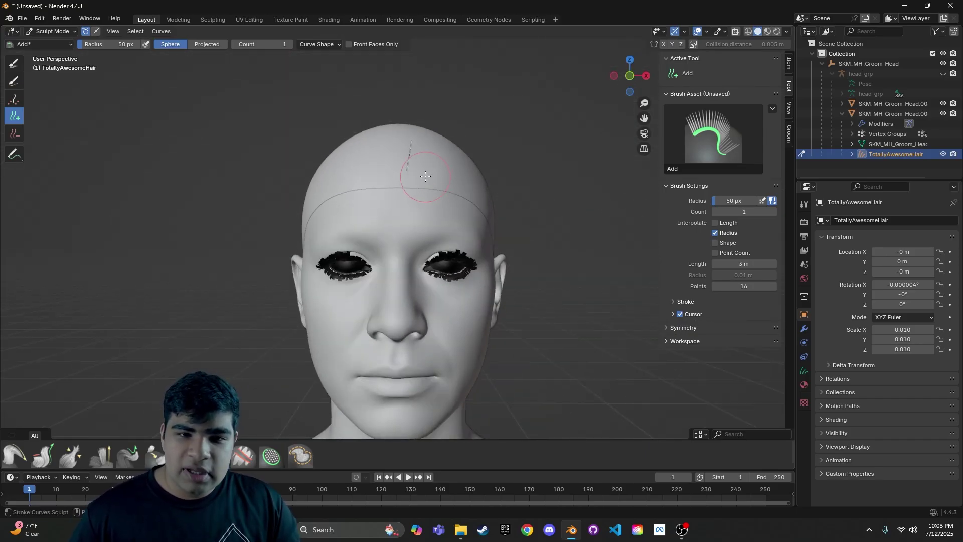
# Open the brush Symmetry options and plant strands along the front hairline
pyautogui.click(666, 327)
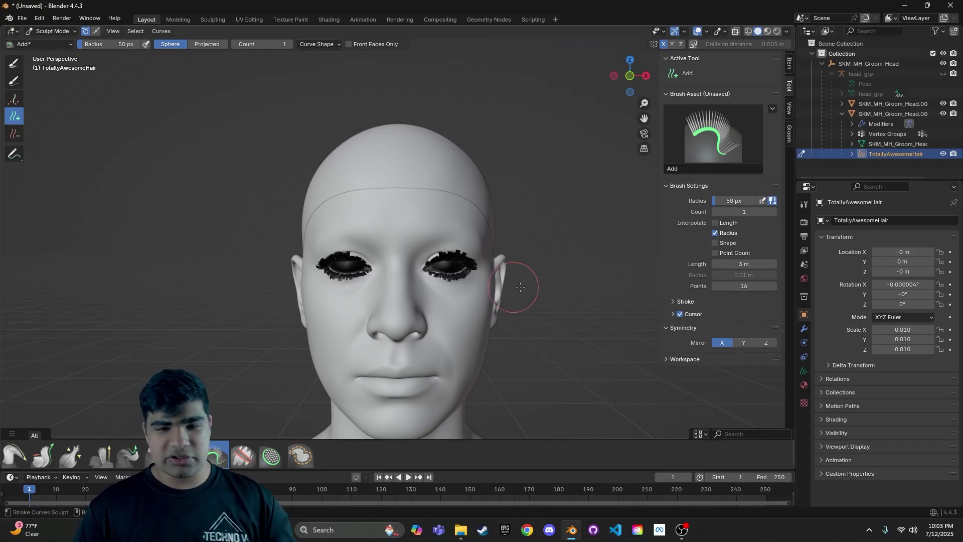
pyautogui.moveTo(380, 199); pyautogui.dragTo(379, 200, button='middle')
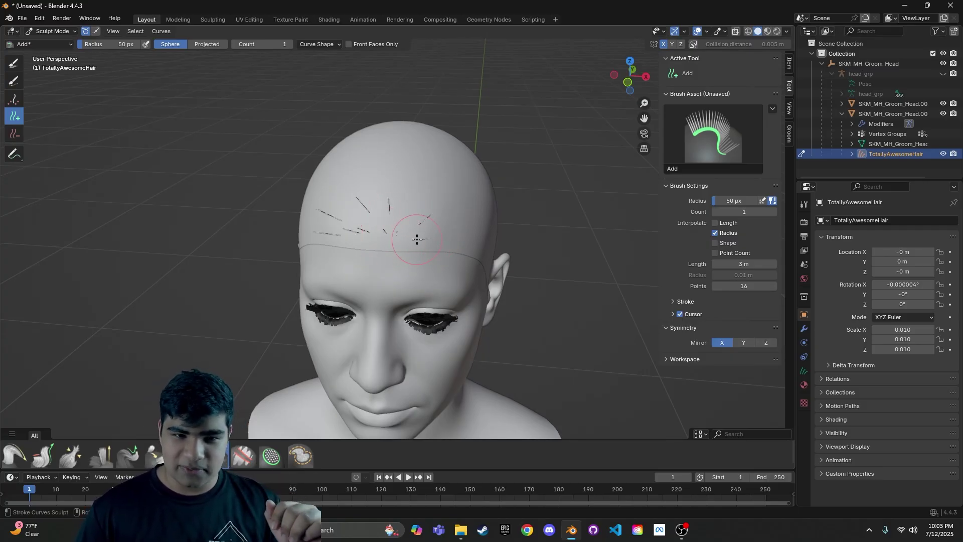
pyautogui.moveTo(454, 241); pyautogui.dragTo(443, 222, button='middle')
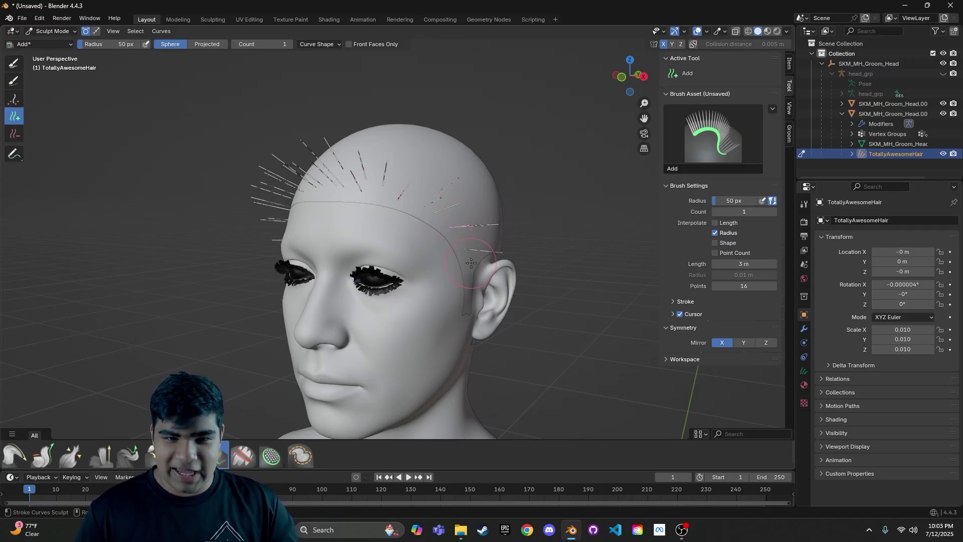
pyautogui.moveTo(471, 263)
pyautogui.mouseDown(button='middle')
pyautogui.moveTo(383, 258)
pyautogui.moveTo(543, 230)
pyautogui.moveTo(536, 251)
pyautogui.mouseUp(button='middle')
pyautogui.scroll(-2, 501, 244)
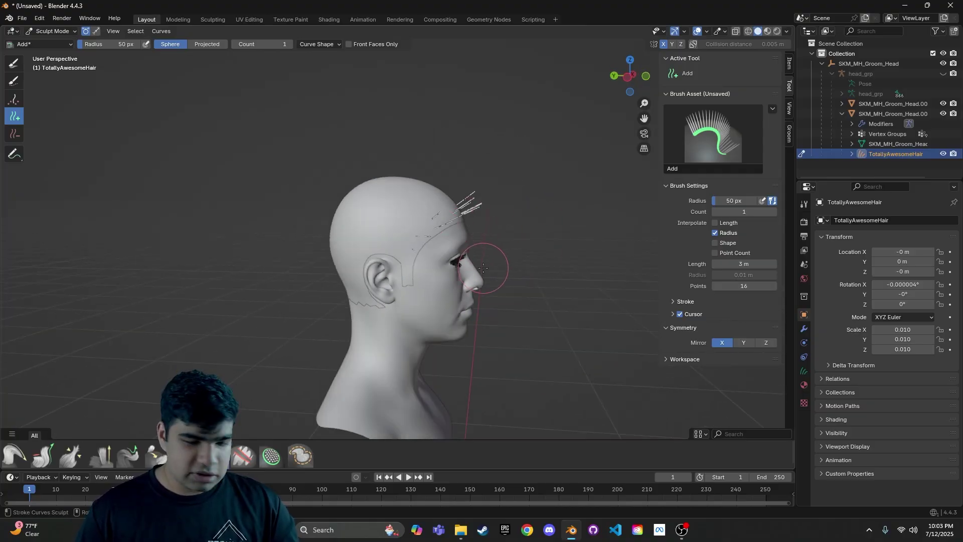
pyautogui.click(498, 268)
pyautogui.scroll(3, 298, 281)
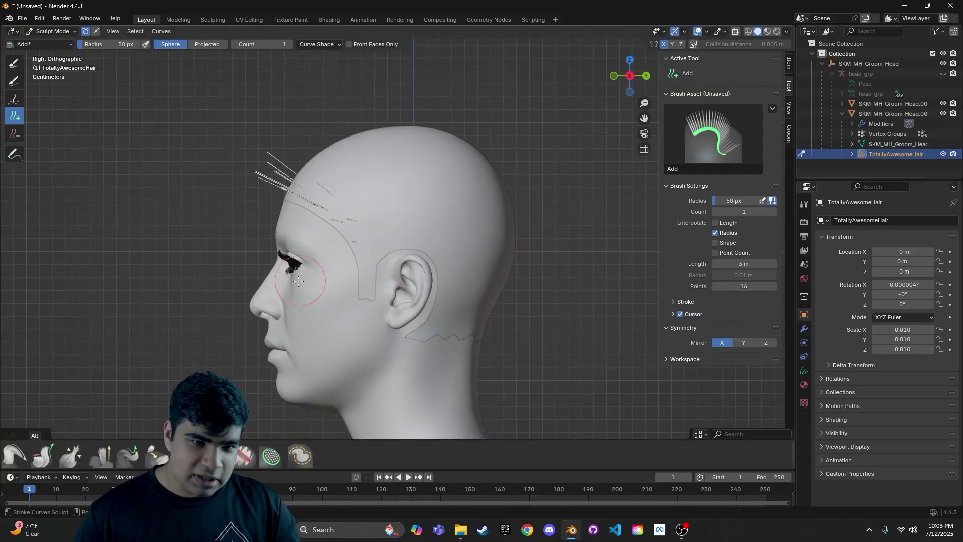
pyautogui.keyDown('shift'); pyautogui.moveTo(298, 281); pyautogui.dragTo(400, 254, button='middle'); pyautogui.keyUp('shift')
# Comb the strands above both ears down along the sides of the head
pyautogui.click(16, 456)
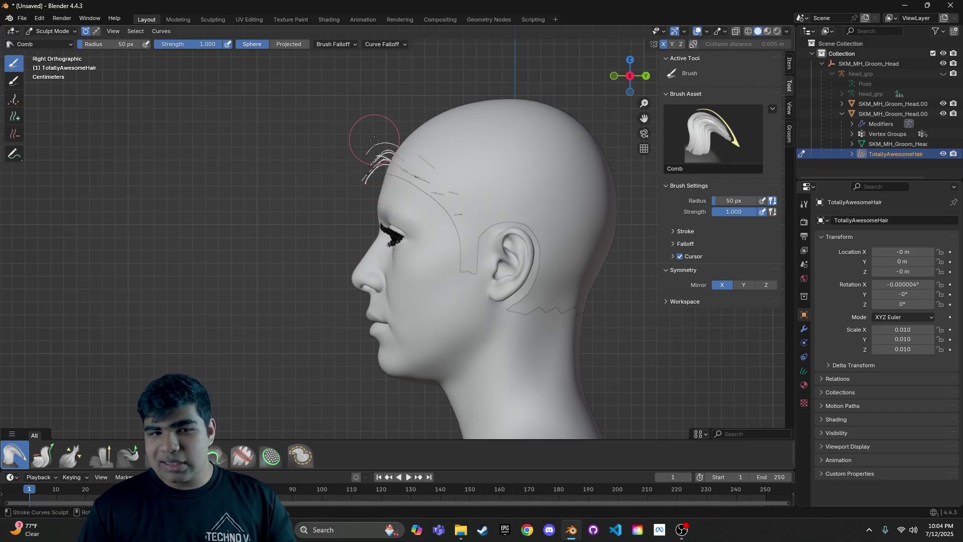
pyautogui.moveTo(367, 200); pyautogui.dragTo(491, 212, button='middle')
pyautogui.press('`')
pyautogui.click(560, 212)
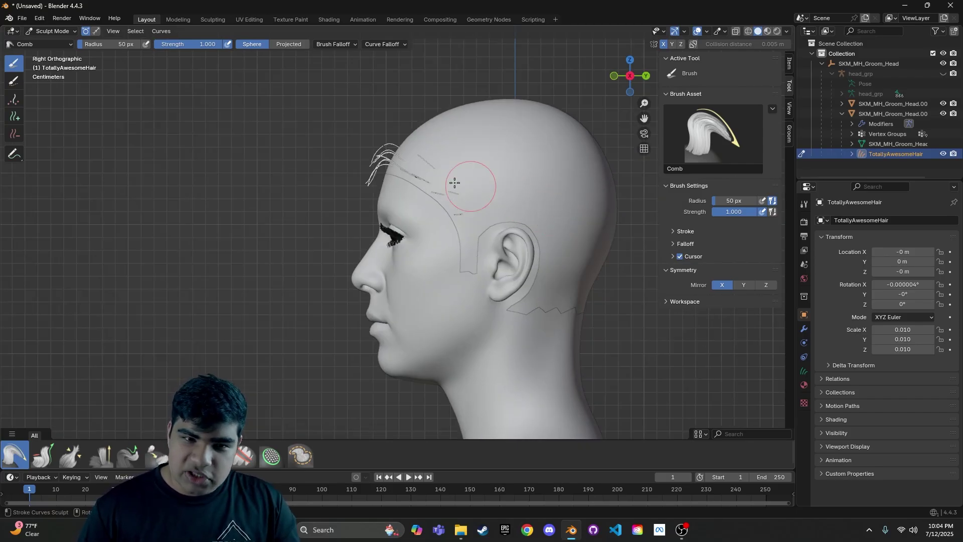
pyautogui.moveTo(421, 172); pyautogui.dragTo(533, 209, button='middle')
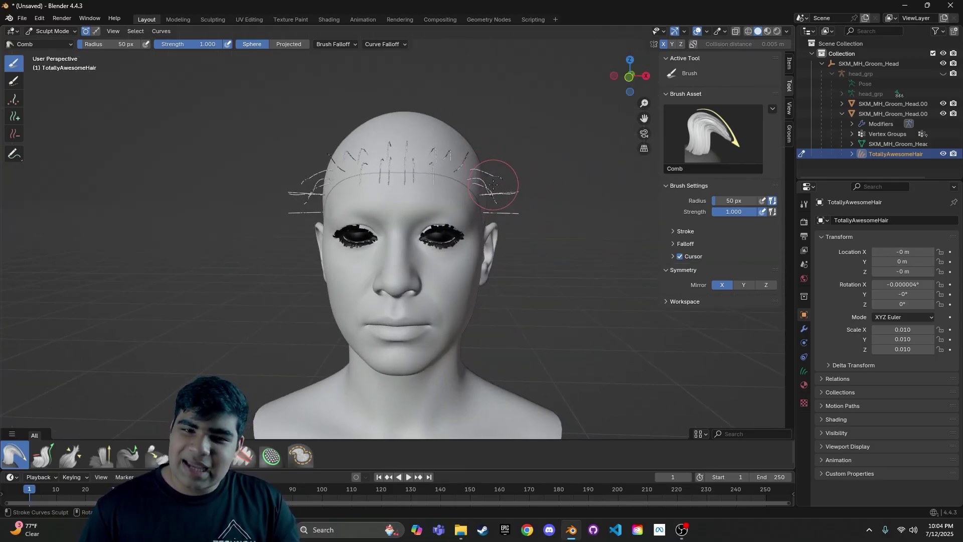
pyautogui.moveTo(510, 188); pyautogui.dragTo(500, 215)
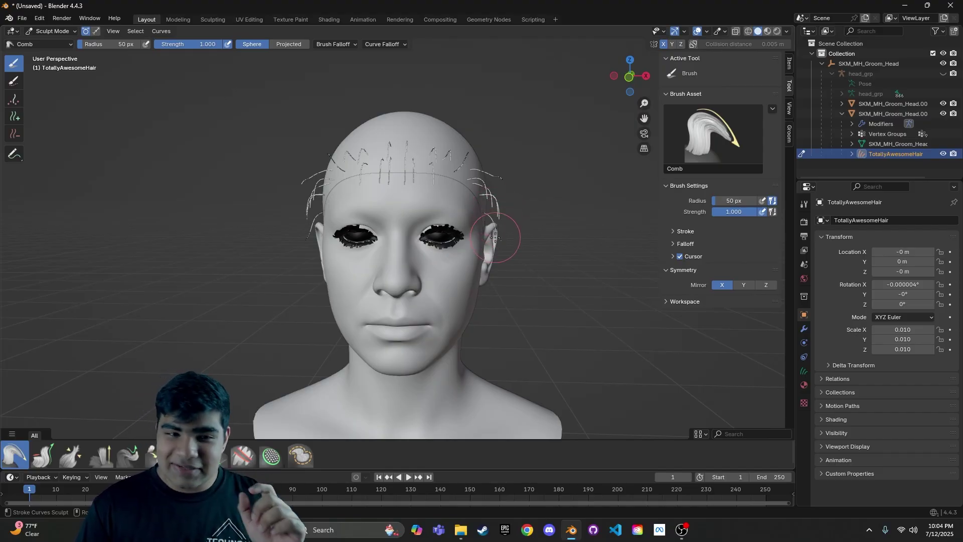
pyautogui.moveTo(499, 204)
pyautogui.mouseDown(button='middle')
pyautogui.moveTo(401, 203)
pyautogui.moveTo(328, 158)
pyautogui.mouseUp(button='middle')
pyautogui.moveTo(329, 158)
pyautogui.mouseDown()
pyautogui.moveTo(291, 203)
pyautogui.moveTo(319, 192)
pyautogui.moveTo(310, 166)
pyautogui.moveTo(308, 245)
pyautogui.moveTo(331, 160)
pyautogui.mouseUp()
pyautogui.moveTo(331, 159)
pyautogui.mouseDown(button='middle')
pyautogui.moveTo(440, 168)
pyautogui.moveTo(376, 182)
pyautogui.mouseUp(button='middle')
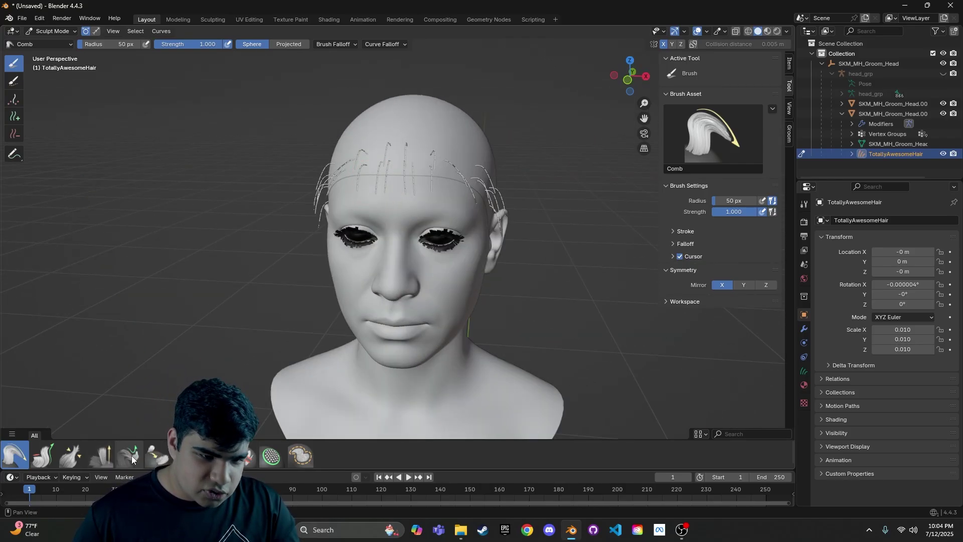
# Plant strands over the top of the head and check them from front and side
pyautogui.click(218, 456)
pyautogui.moveTo(423, 150); pyautogui.dragTo(425, 214, button='middle')
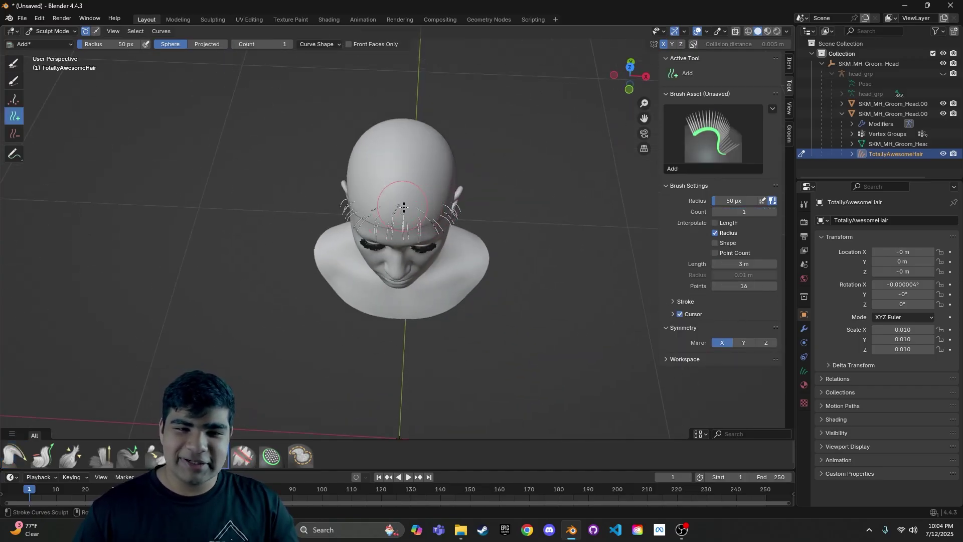
pyautogui.moveTo(434, 202)
pyautogui.mouseDown(button='middle')
pyautogui.moveTo(442, 210)
pyautogui.moveTo(525, 199)
pyautogui.moveTo(561, 221)
pyautogui.moveTo(351, 220)
pyautogui.mouseUp(button='middle')
pyautogui.click(14, 455)
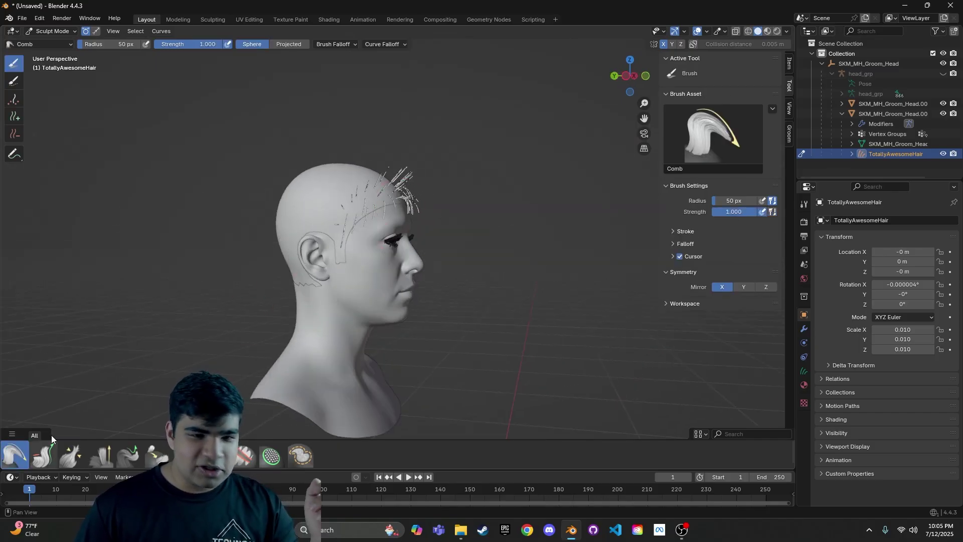
pyautogui.scroll(3, 403, 252)
pyautogui.scroll(2, 365, 181)
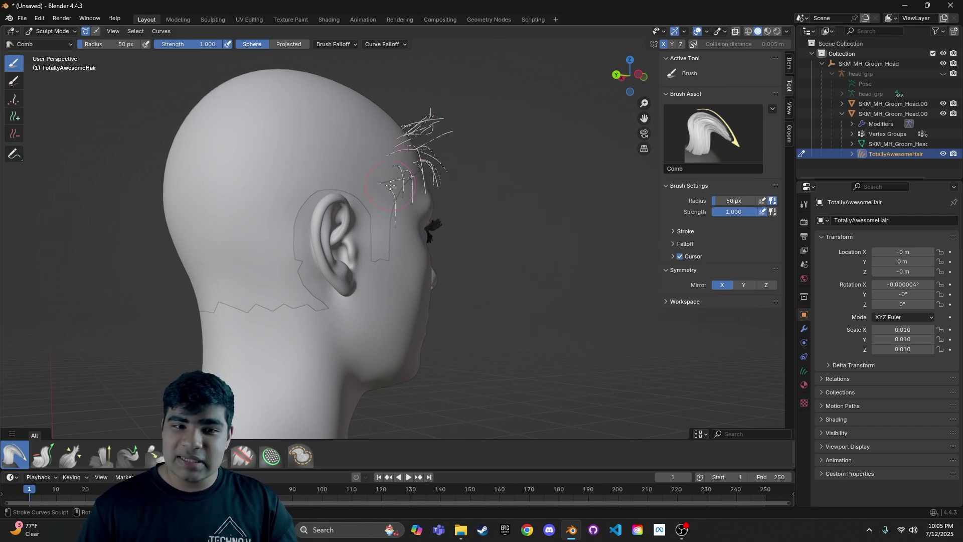
pyautogui.moveTo(453, 182); pyautogui.dragTo(256, 192, button='middle')
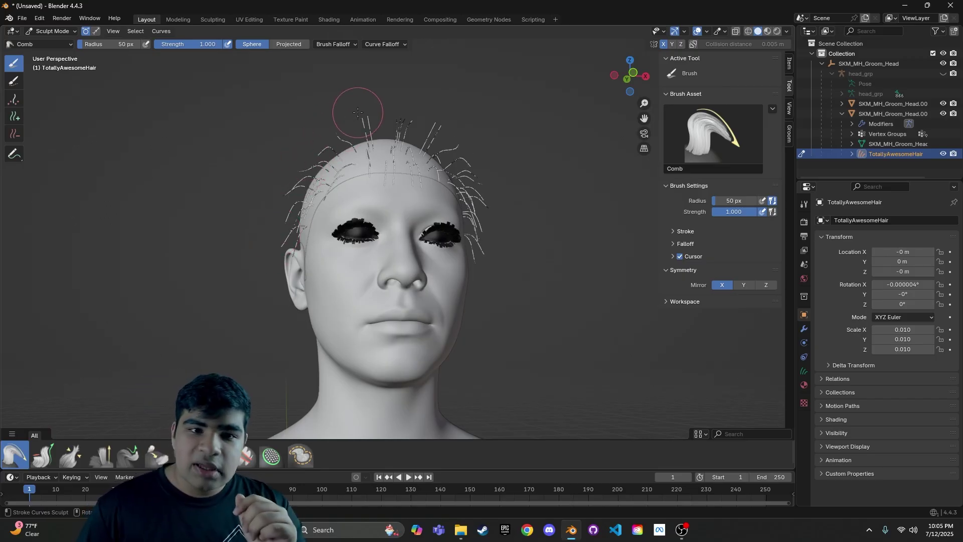
pyautogui.moveTo(352, 118); pyautogui.dragTo(364, 139, button='middle')
pyautogui.moveTo(457, 188)
pyautogui.mouseDown(button='middle')
pyautogui.moveTo(445, 318)
pyautogui.moveTo(356, 308)
pyautogui.moveTo(204, 328)
pyautogui.mouseUp(button='middle')
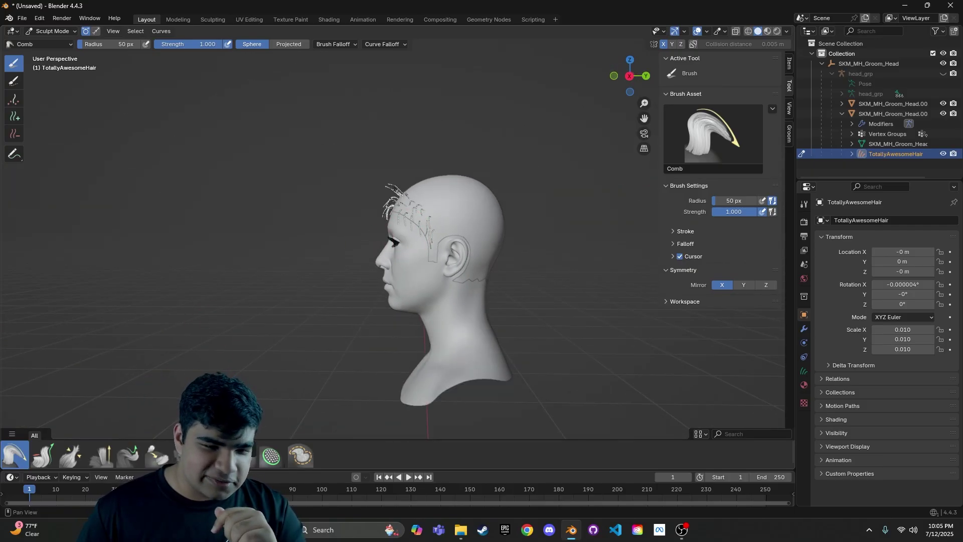
# Plant more strands over the crown and back of the head with the Add brush
pyautogui.click(15, 116)
pyautogui.moveTo(351, 165); pyautogui.dragTo(405, 237, button='middle')
pyautogui.moveTo(432, 206); pyautogui.dragTo(410, 199, button='middle')
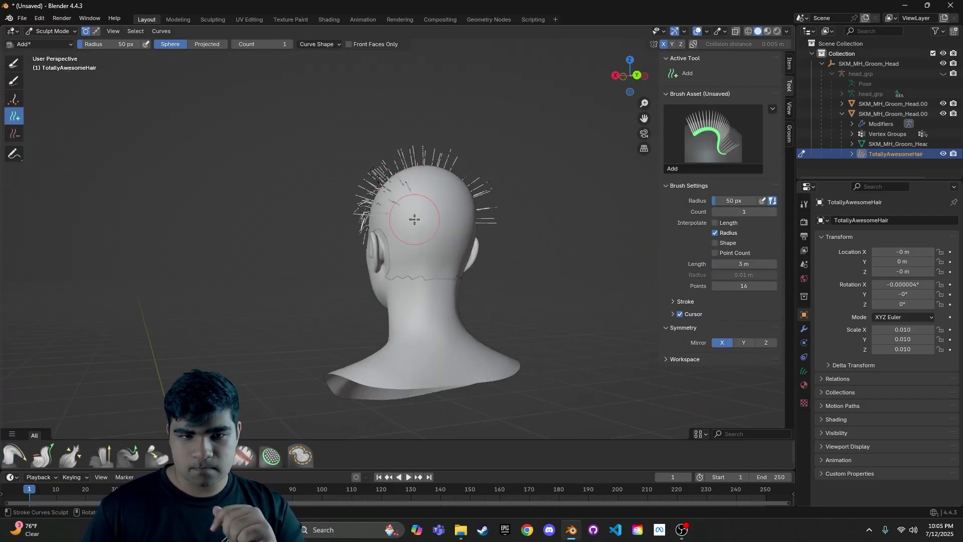
pyautogui.moveTo(425, 230); pyautogui.dragTo(408, 225, button='middle')
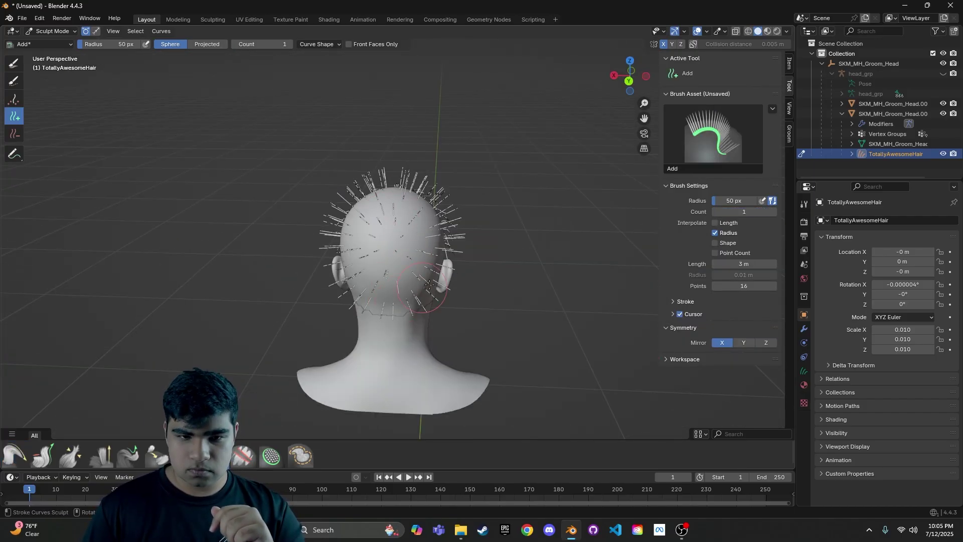
pyautogui.moveTo(412, 271); pyautogui.dragTo(506, 273, button='middle')
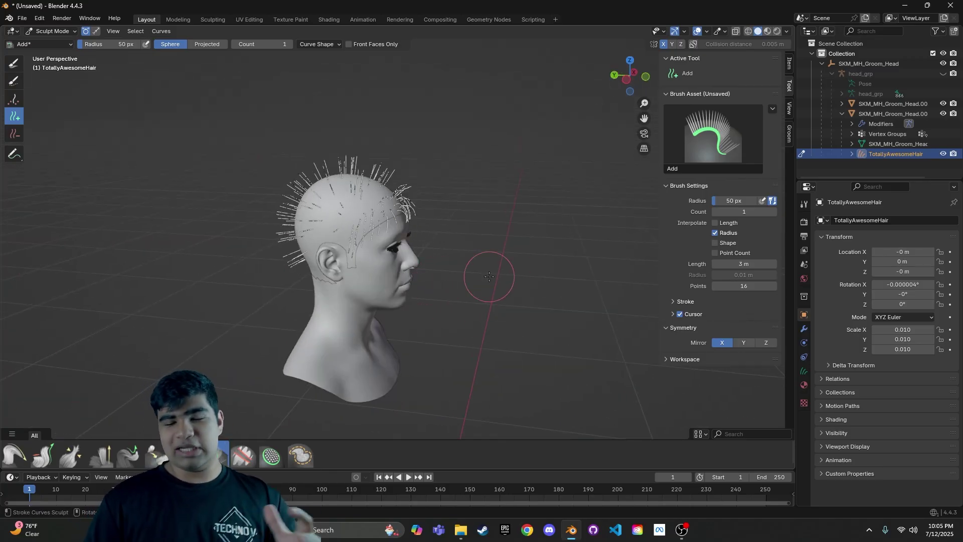
pyautogui.moveTo(453, 271); pyautogui.dragTo(381, 254, button='middle')
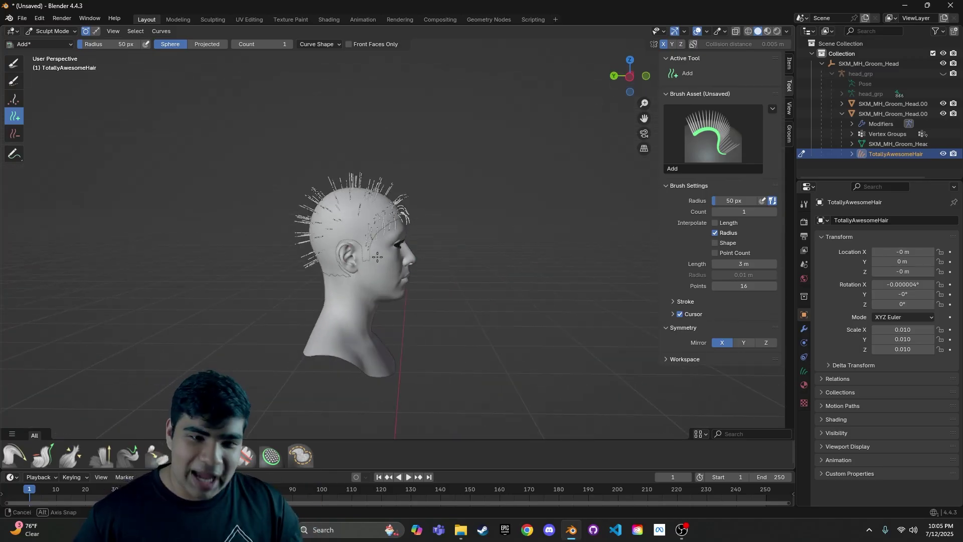
# Switch to the Comb brush and inspect the strands from the right side, front and back
pyautogui.press('KP_3')
pyautogui.press('c')
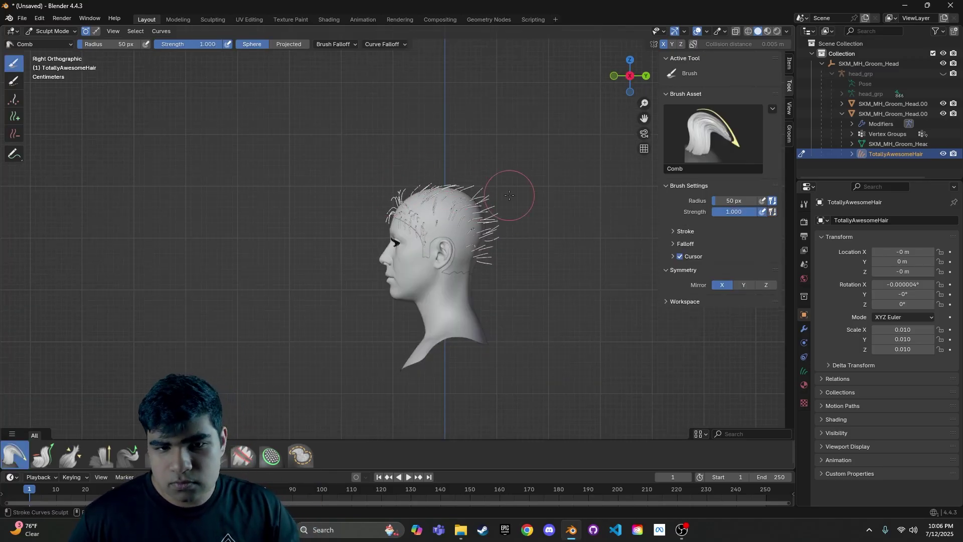
pyautogui.moveTo(427, 217); pyautogui.dragTo(473, 197, button='middle')
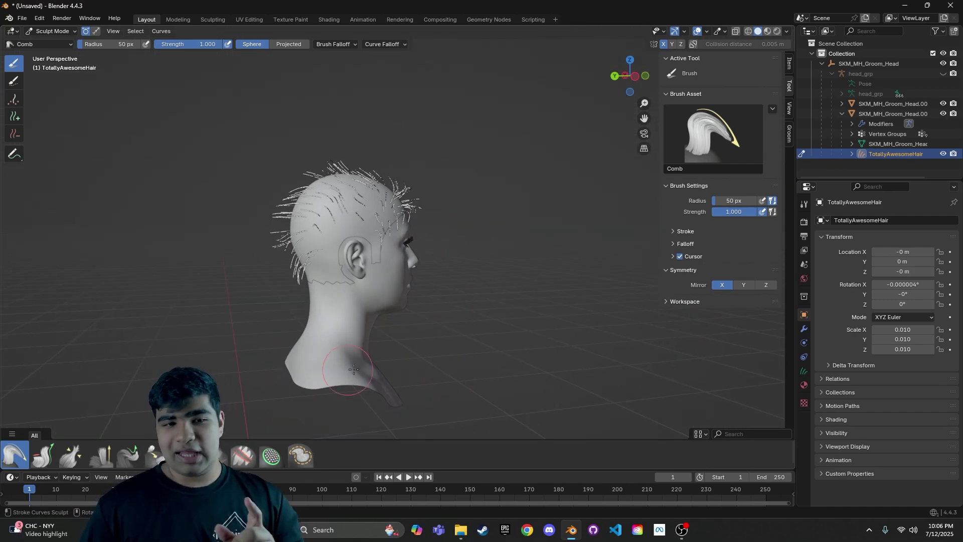
pyautogui.moveTo(430, 317); pyautogui.dragTo(599, 329, button='middle')
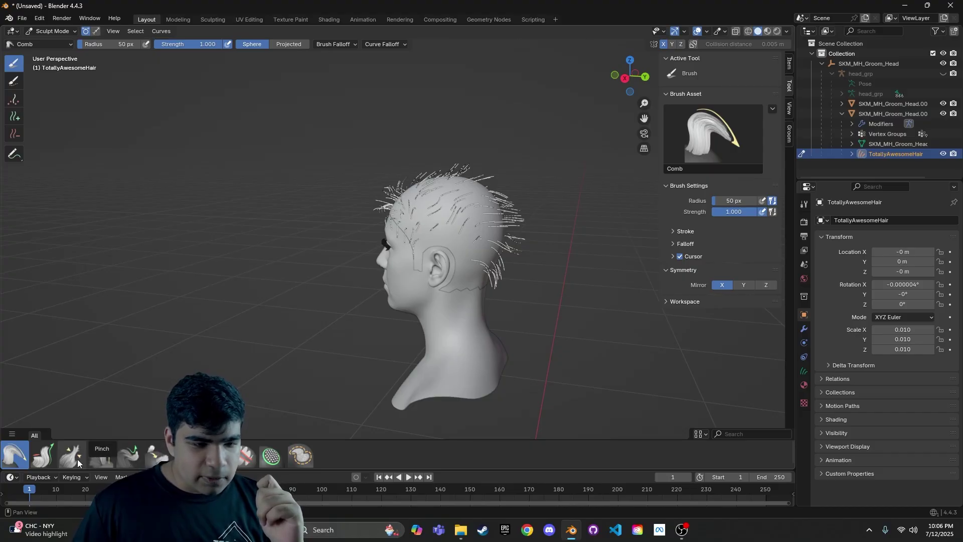
# Lengthen the back and side strands with Grow/Shrink in Add mode, then comb them backward
pyautogui.click(43, 454)
pyautogui.moveTo(477, 381)
pyautogui.mouseDown(button='middle')
pyautogui.moveTo(412, 349)
pyautogui.moveTo(480, 231)
pyautogui.moveTo(396, 250)
pyautogui.moveTo(507, 226)
pyautogui.moveTo(519, 210)
pyautogui.moveTo(539, 226)
pyautogui.moveTo(523, 244)
pyautogui.mouseUp(button='middle')
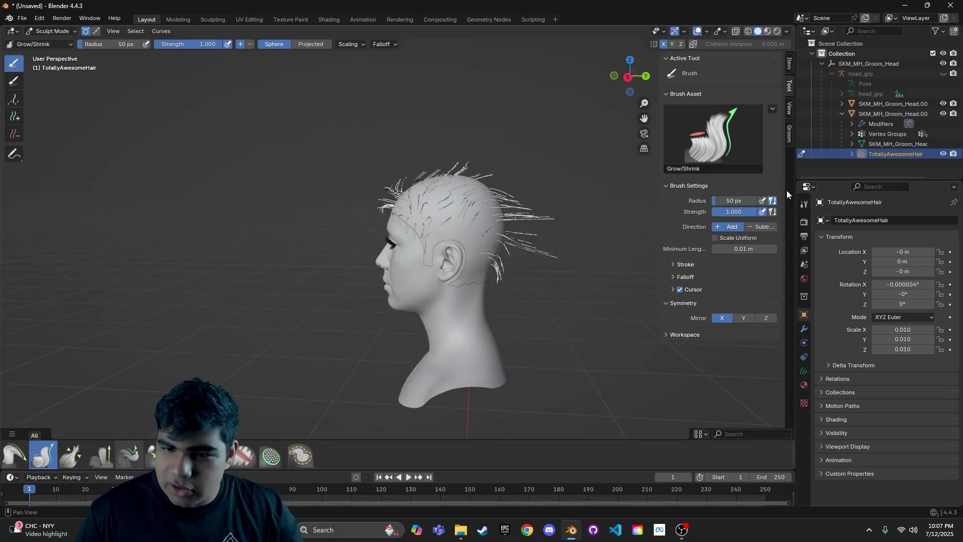
pyautogui.click(761, 226)
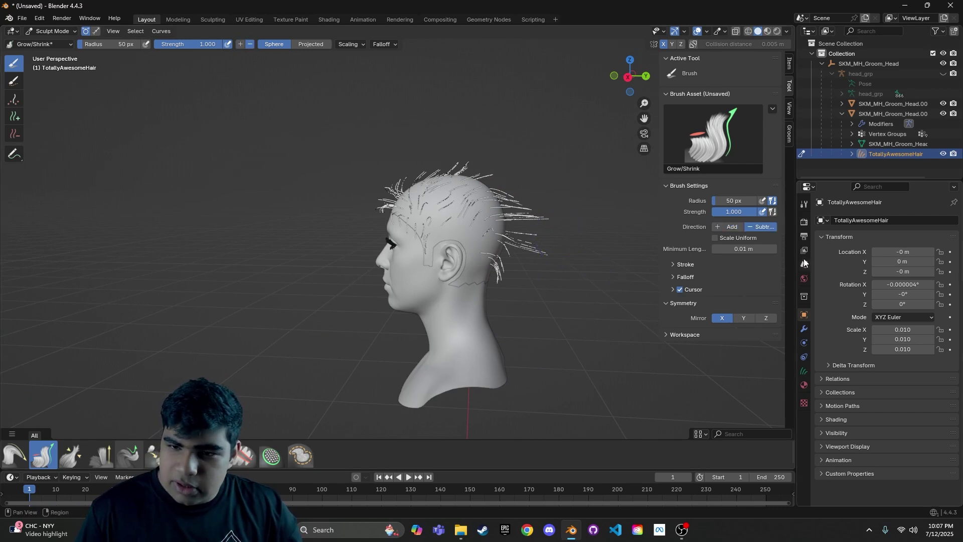
pyautogui.click(728, 226)
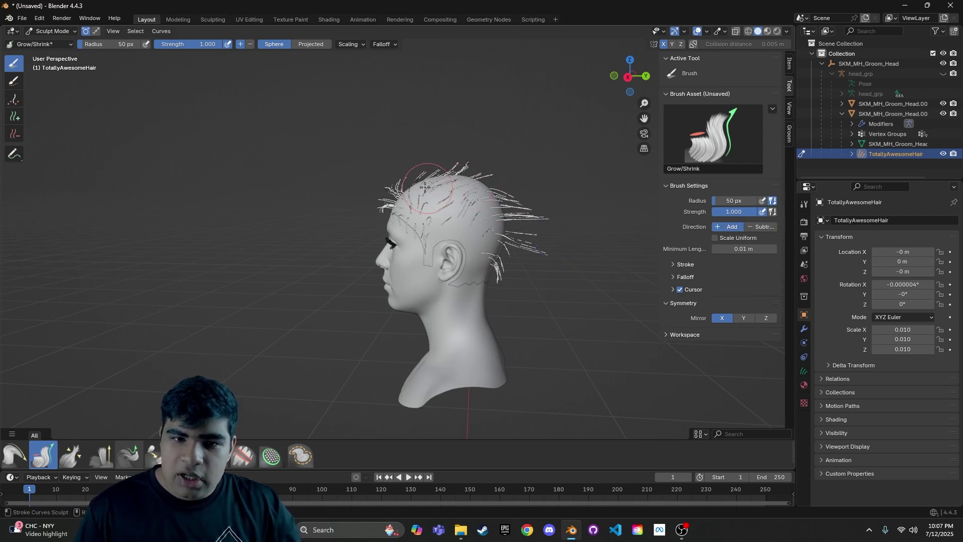
pyautogui.moveTo(437, 205); pyautogui.dragTo(449, 226, button='middle')
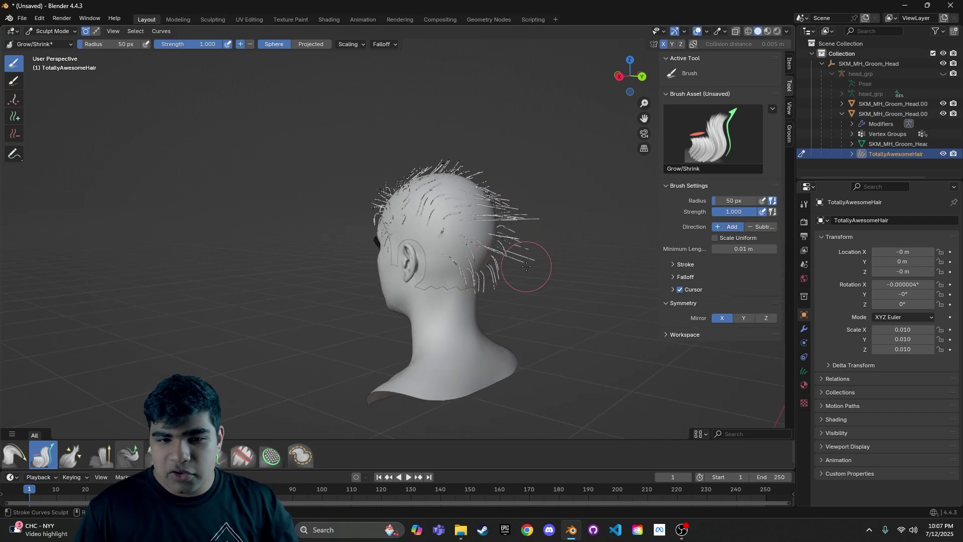
pyautogui.moveTo(523, 266)
pyautogui.mouseDown(button='middle')
pyautogui.moveTo(286, 284)
pyautogui.moveTo(366, 225)
pyautogui.moveTo(441, 241)
pyautogui.moveTo(483, 273)
pyautogui.mouseUp(button='middle')
pyautogui.press('c')
pyautogui.moveTo(455, 215); pyautogui.dragTo(534, 244, button='middle')
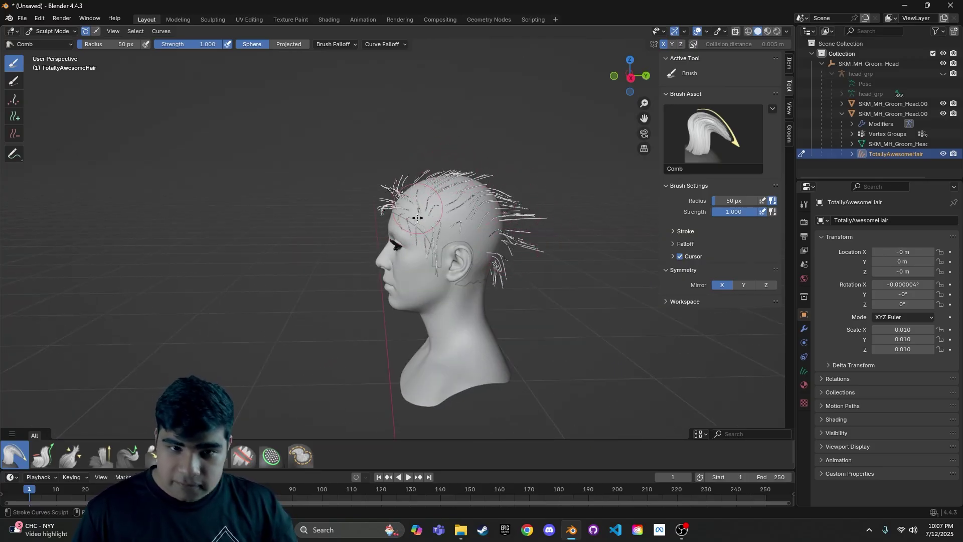
pyautogui.moveTo(440, 166); pyautogui.dragTo(424, 128, button='middle')
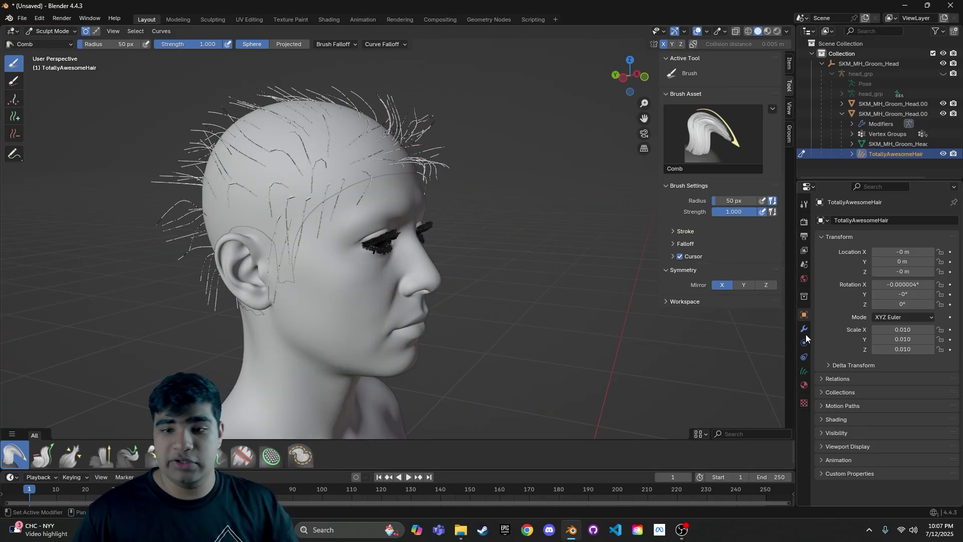
# Turn off X and Y mirror symmetry and return to the Add brush for the hairline
pyautogui.scroll(3, 414, 188)
pyautogui.press('KP_1')
pyautogui.click(743, 284)
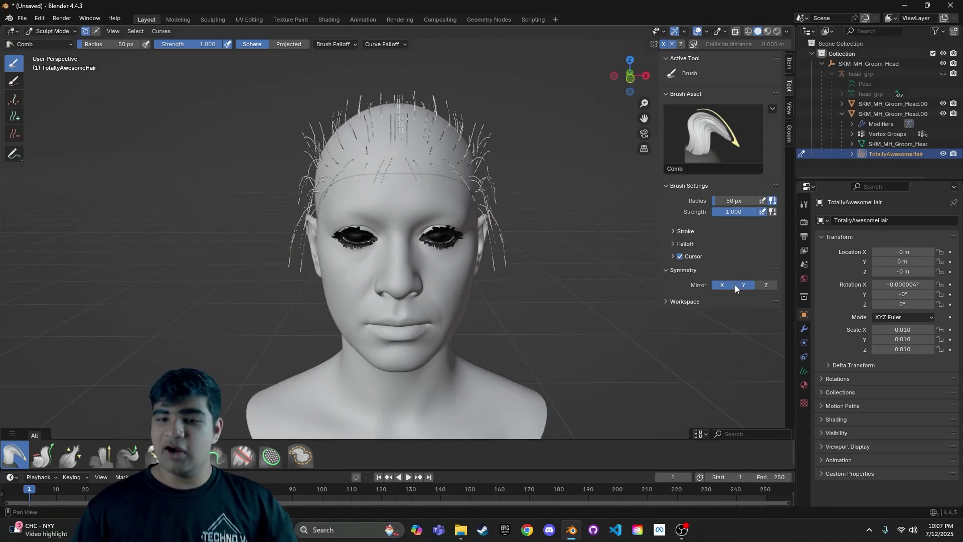
pyautogui.click(746, 289)
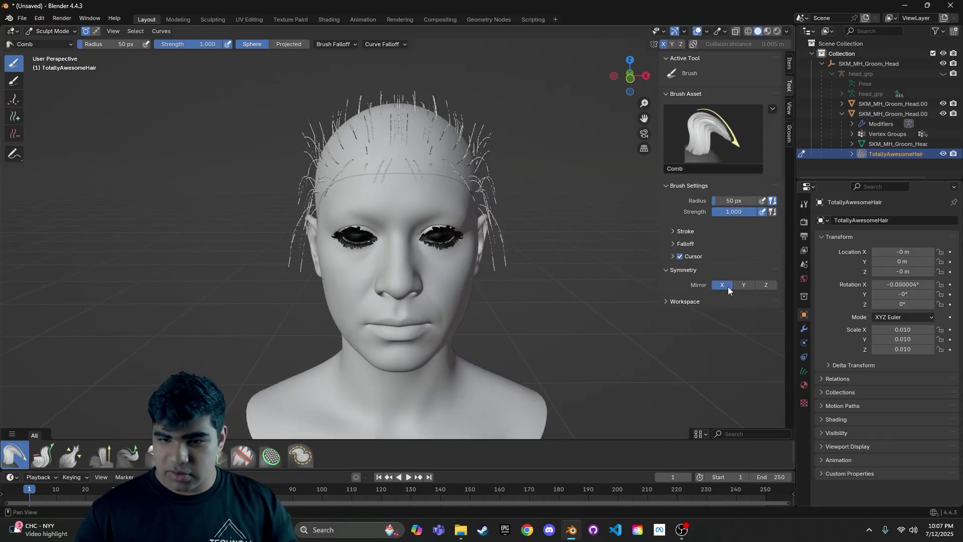
pyautogui.click(727, 287)
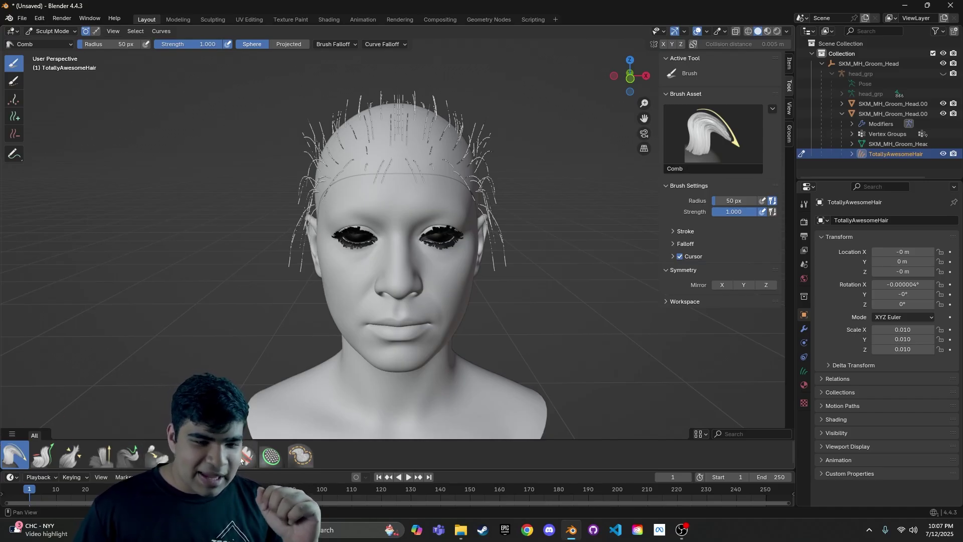
pyautogui.click(215, 455)
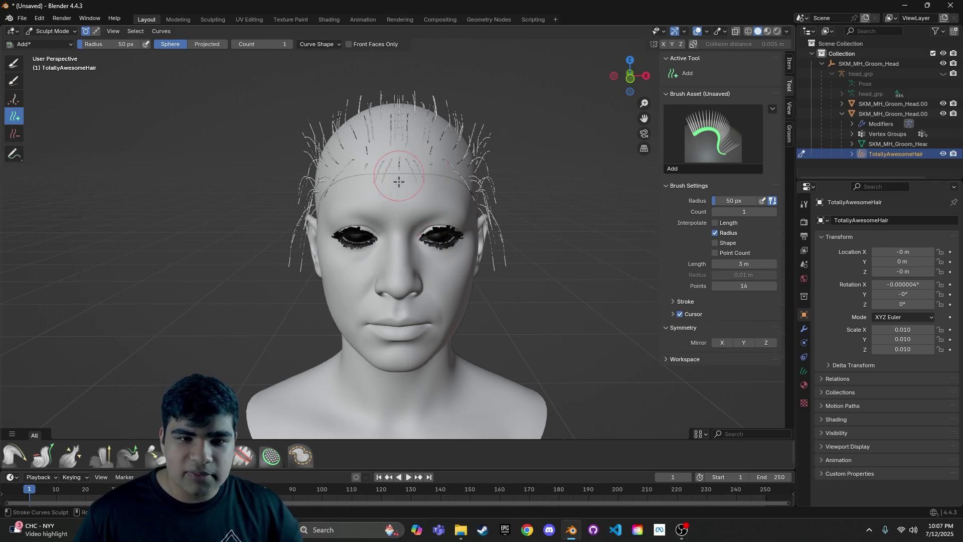
pyautogui.moveTo(404, 222); pyautogui.dragTo(309, 294, button='middle')
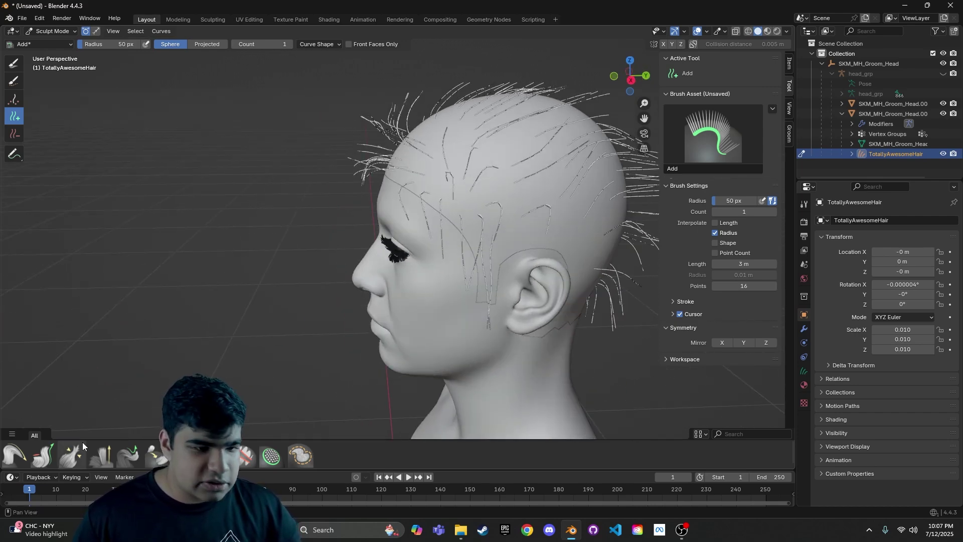
# Grow and comb the strands around the front and rear-left of the head
pyautogui.click(44, 456)
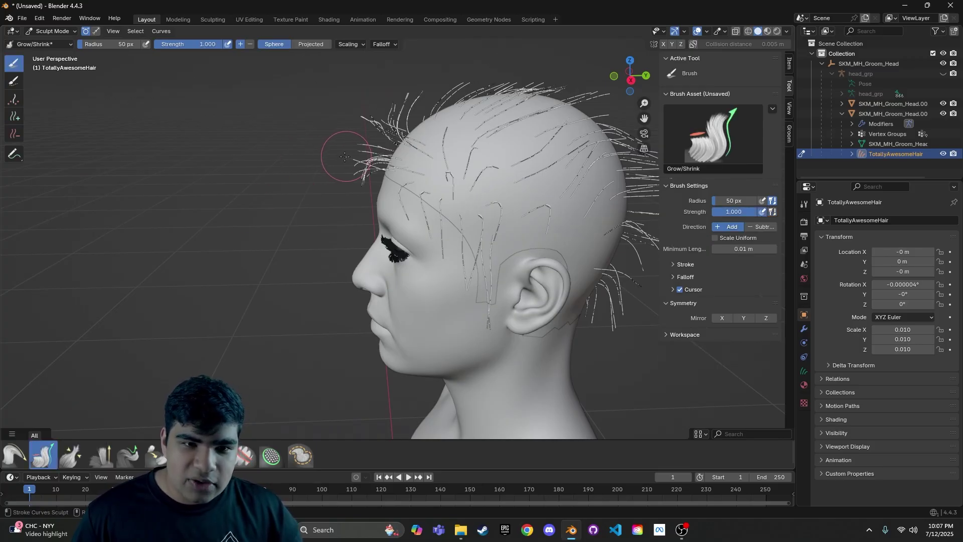
pyautogui.moveTo(323, 151); pyautogui.dragTo(531, 168, button='middle')
pyautogui.click(14, 455)
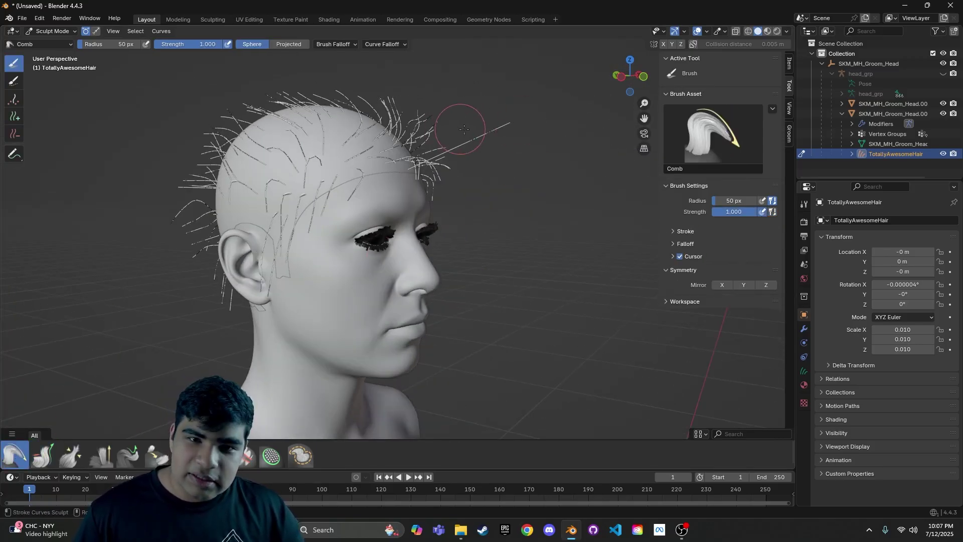
pyautogui.scroll(-3, 469, 131)
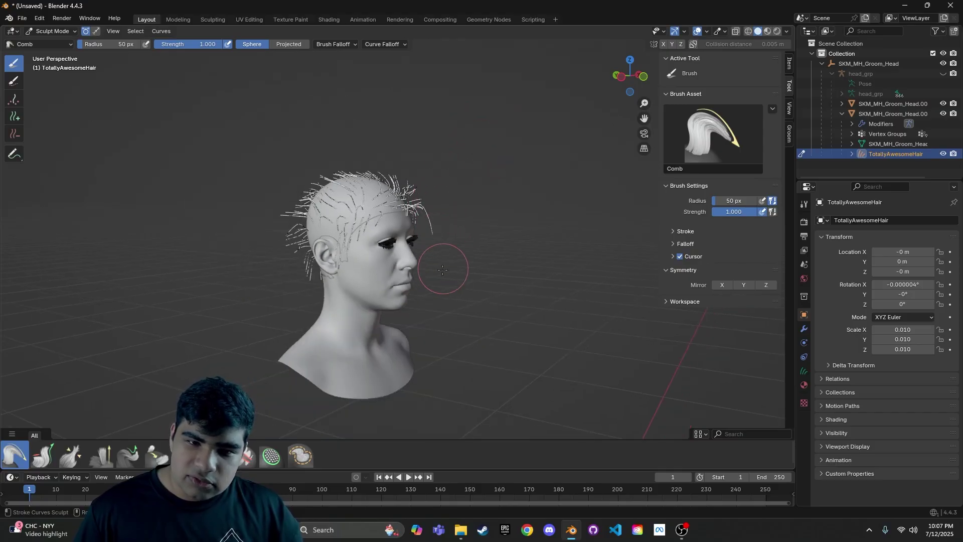
pyautogui.moveTo(438, 222); pyautogui.dragTo(266, 271, button='middle')
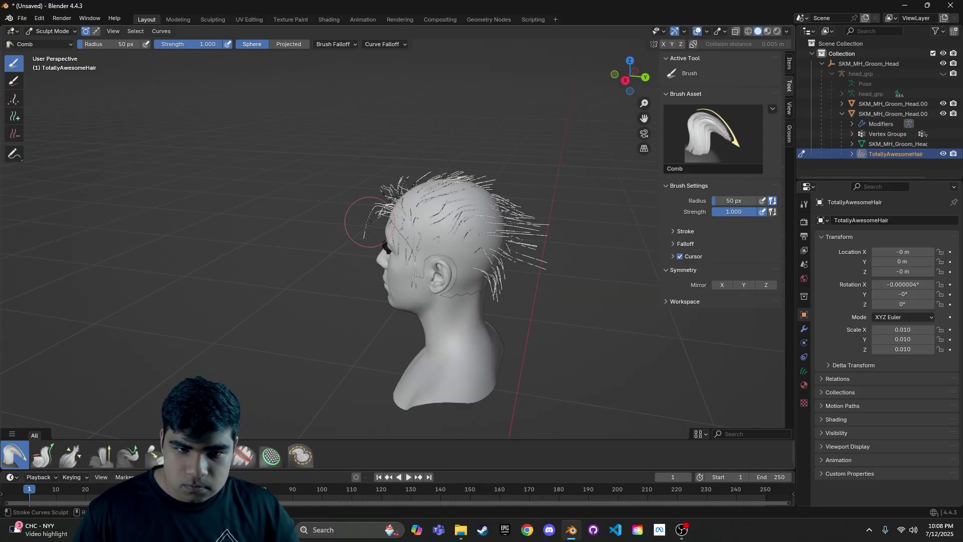
pyautogui.moveTo(363, 242); pyautogui.dragTo(618, 251, button='middle')
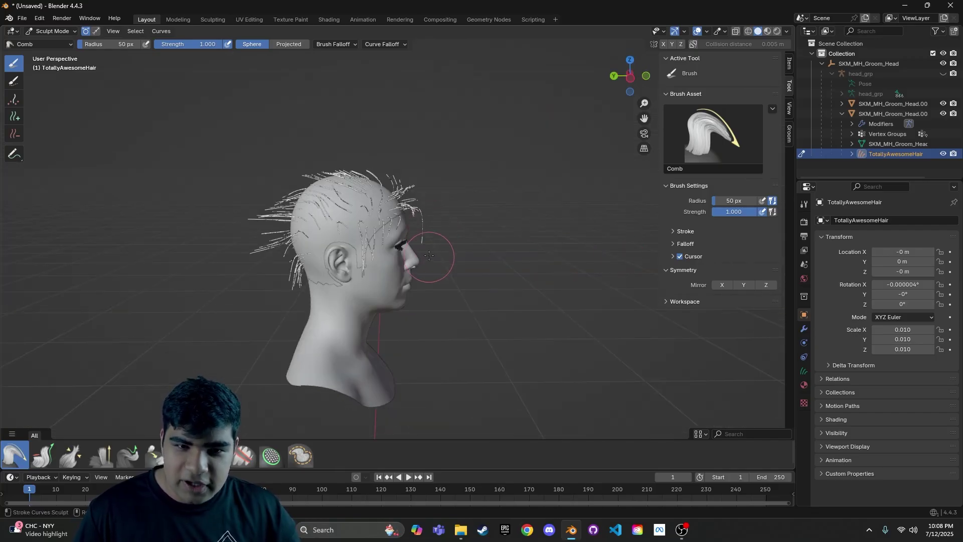
# Grow and comb the left and right side strands into swept-back spiky tufts
pyautogui.click(45, 455)
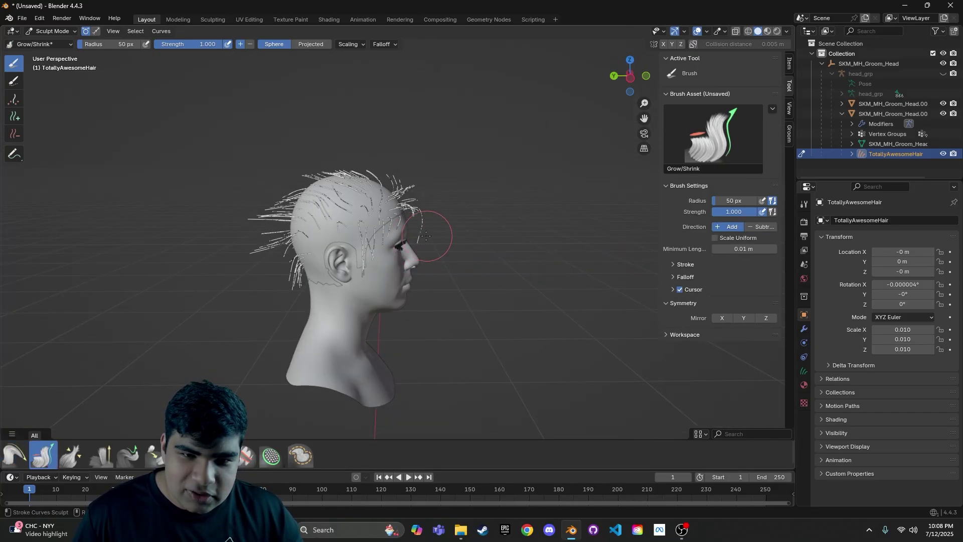
pyautogui.moveTo(421, 245); pyautogui.dragTo(489, 283, button='middle')
pyautogui.moveTo(409, 240); pyautogui.dragTo(343, 272, button='middle')
pyautogui.click(15, 455)
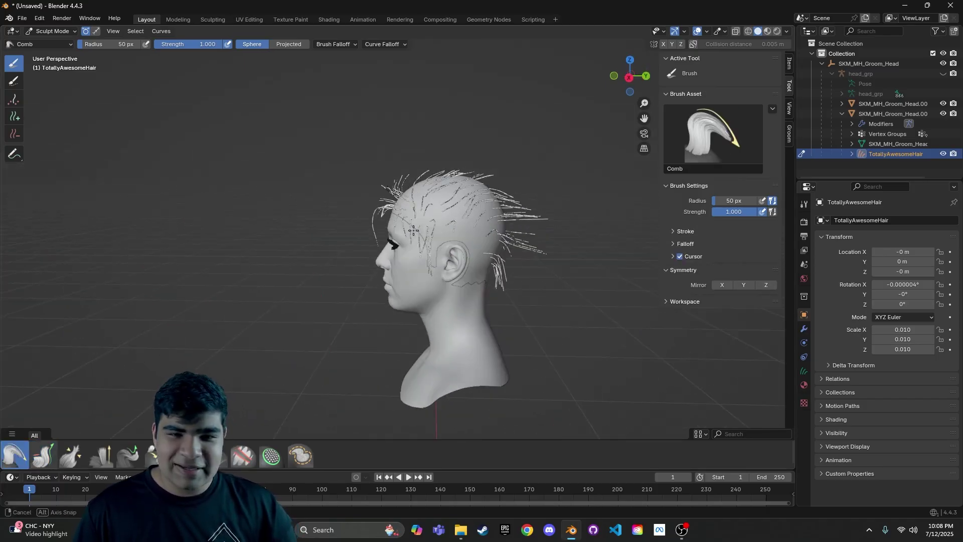
pyautogui.moveTo(398, 229); pyautogui.dragTo(531, 232, button='middle')
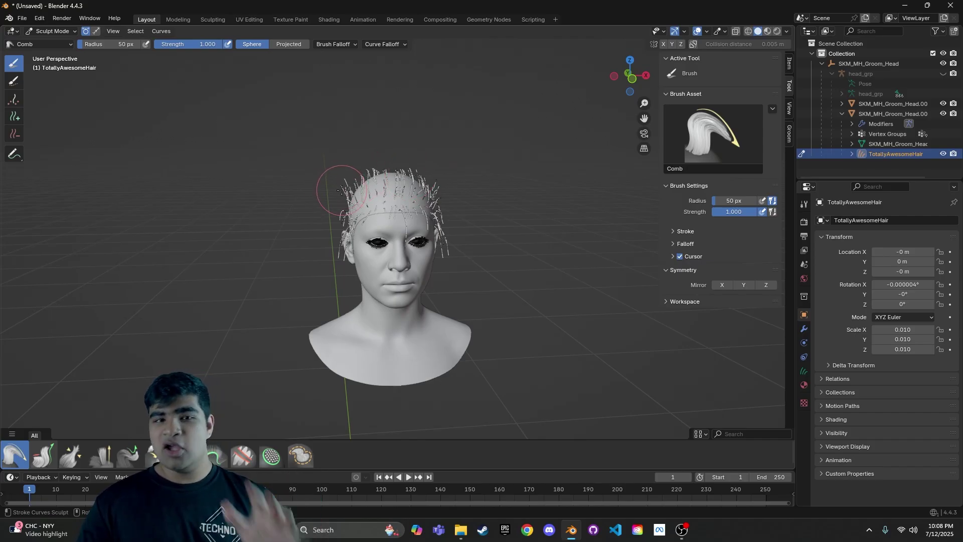
pyautogui.moveTo(458, 216)
pyautogui.mouseDown(button='middle')
pyautogui.moveTo(423, 230)
pyautogui.moveTo(400, 217)
pyautogui.mouseUp(button='middle')
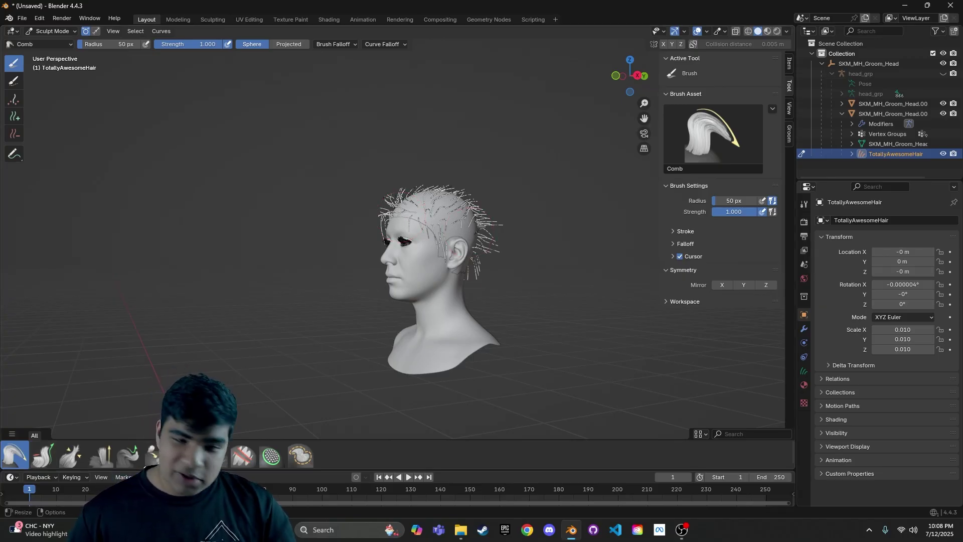
# Turn the enlarged timeline area into an Asset Browser showing the Hair catalog
pyautogui.moveTo(144, 470); pyautogui.dragTo(155, 378)
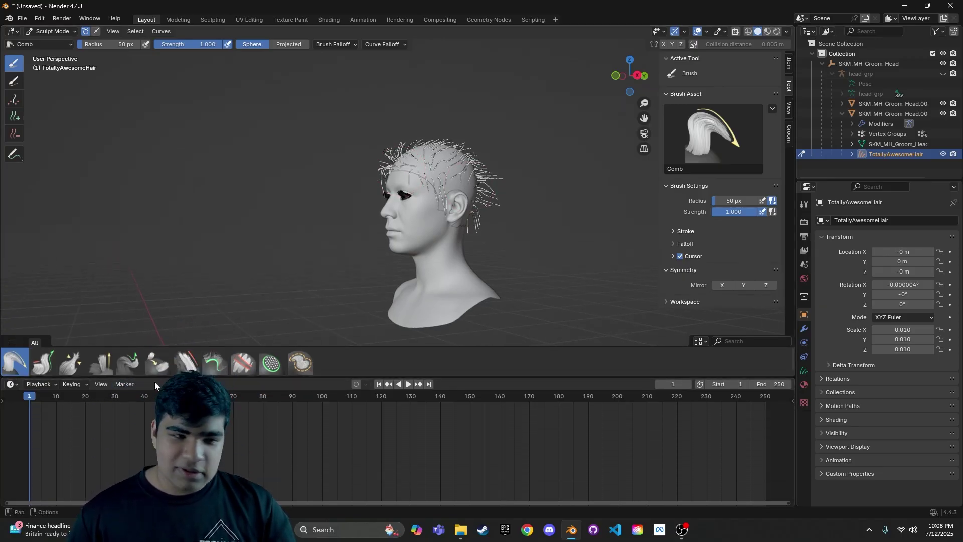
pyautogui.click(11, 384)
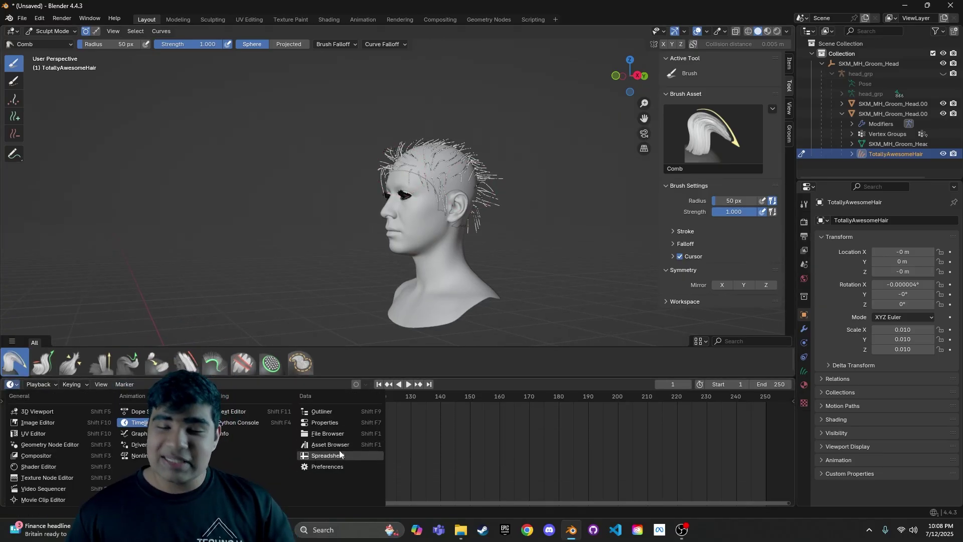
pyautogui.press('Escape')
pyautogui.click(12, 385)
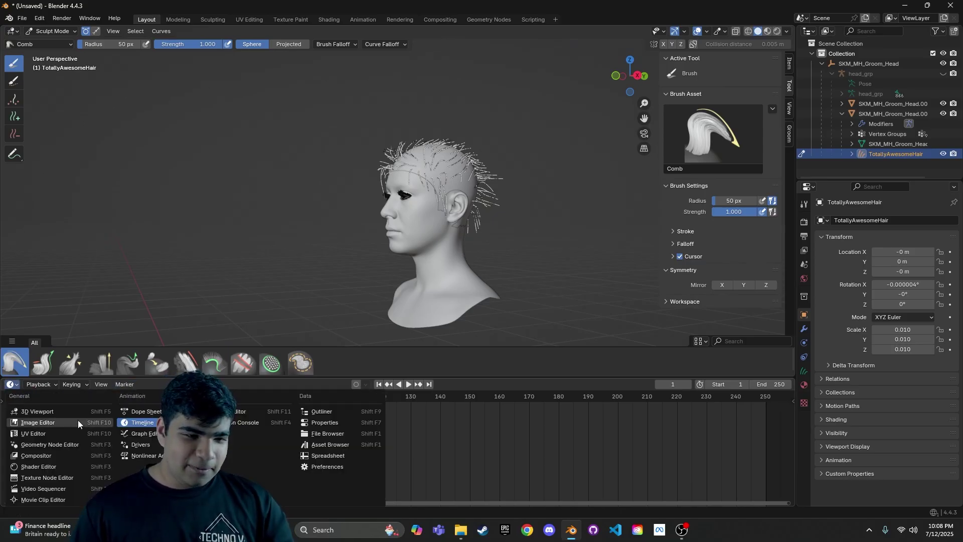
pyautogui.click(330, 444)
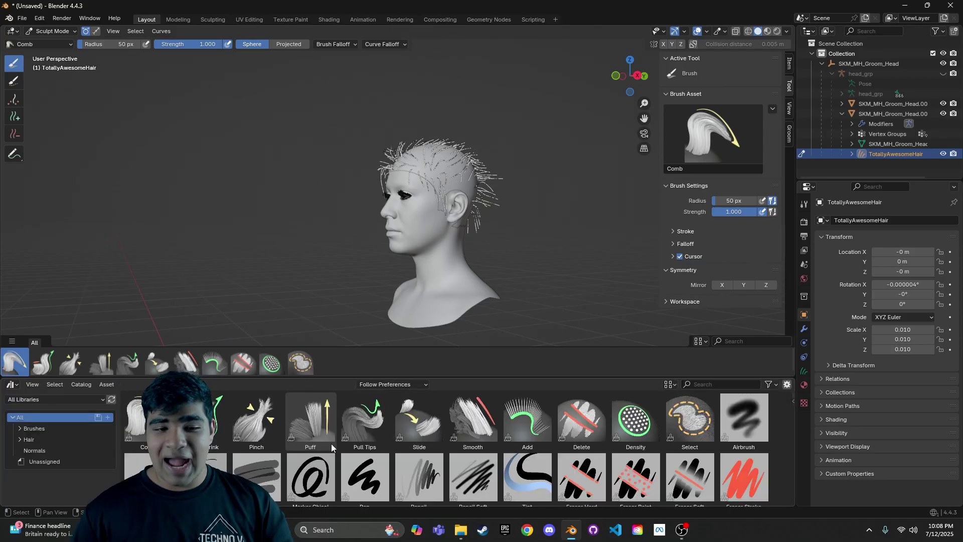
pyautogui.moveTo(350, 378); pyautogui.dragTo(355, 330)
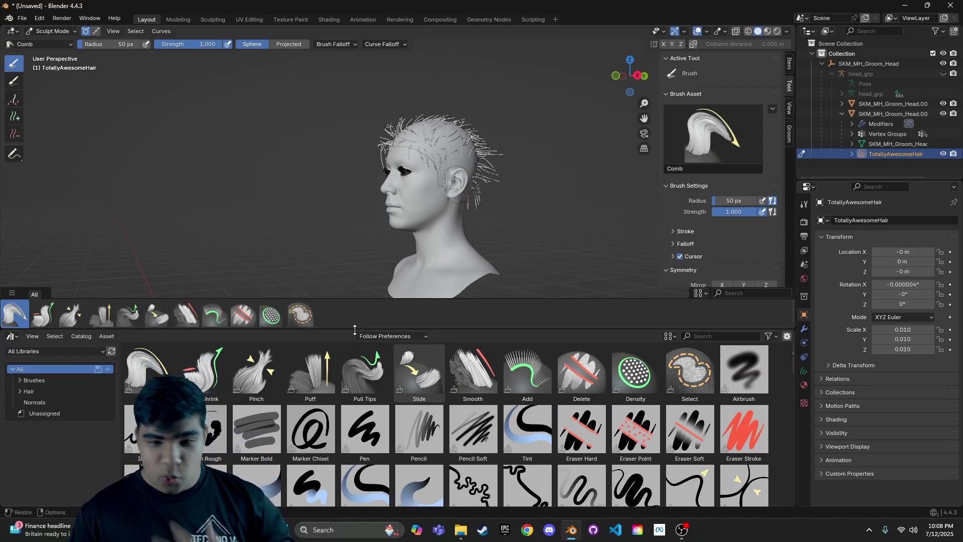
pyautogui.click(54, 392)
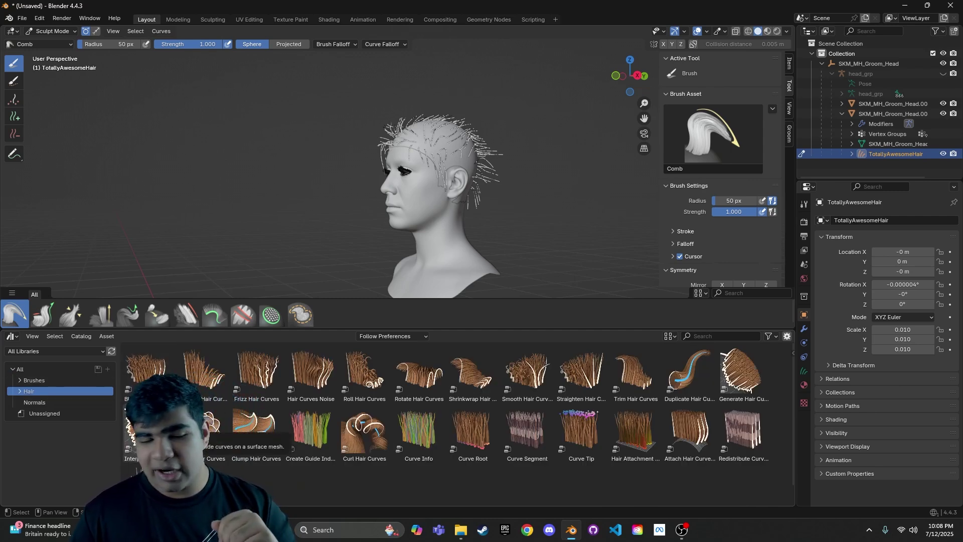
# Add Interpolate Hair Curves to the hair, using the head mesh as surface and density 50
pyautogui.moveTo(136, 429); pyautogui.dragTo(439, 138)
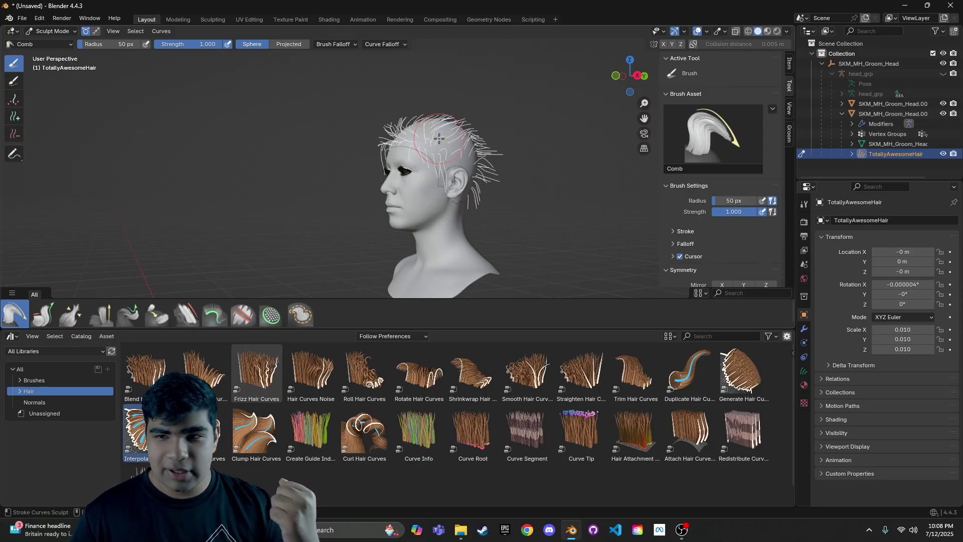
pyautogui.click(802, 328)
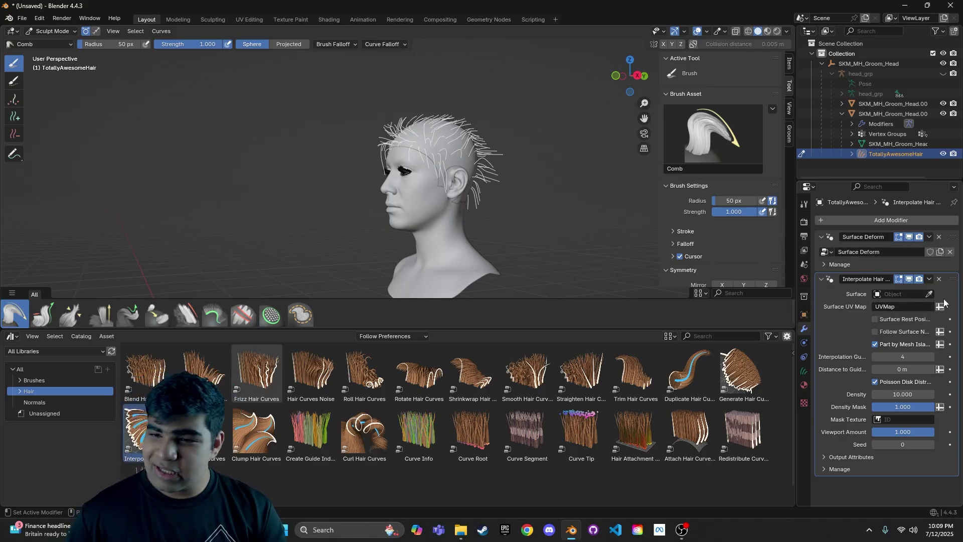
pyautogui.click(929, 294)
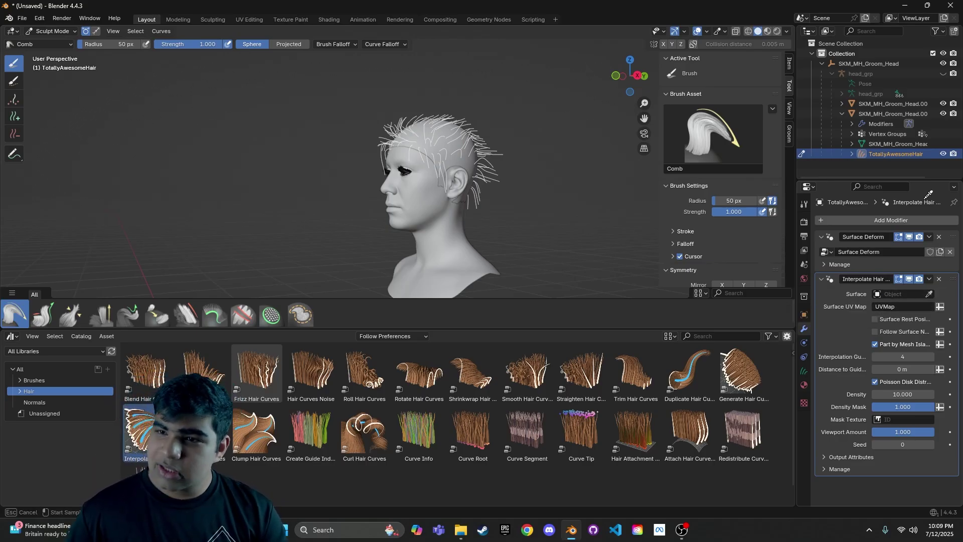
pyautogui.click(893, 114)
pyautogui.moveTo(419, 216); pyautogui.dragTo(443, 226, button='middle')
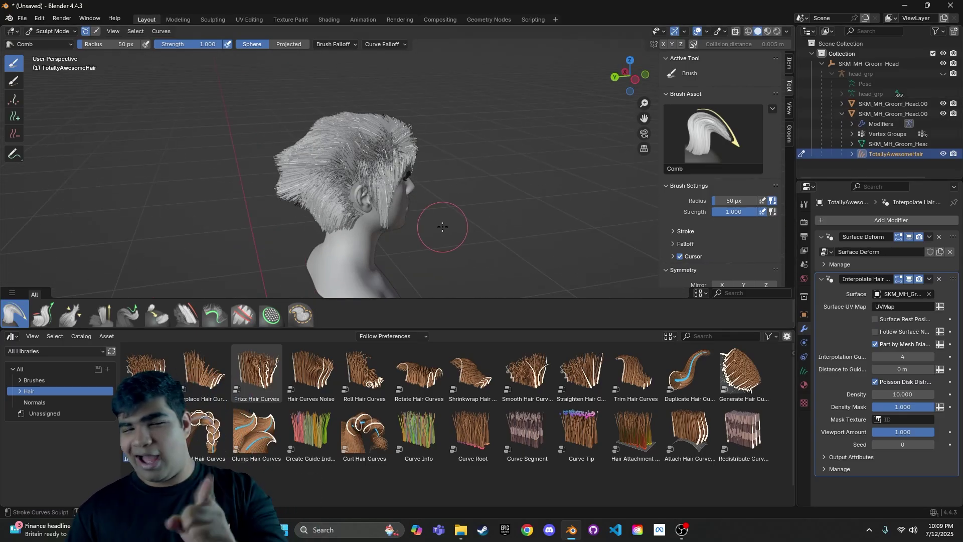
pyautogui.moveTo(636, 220); pyautogui.dragTo(545, 214, button='middle')
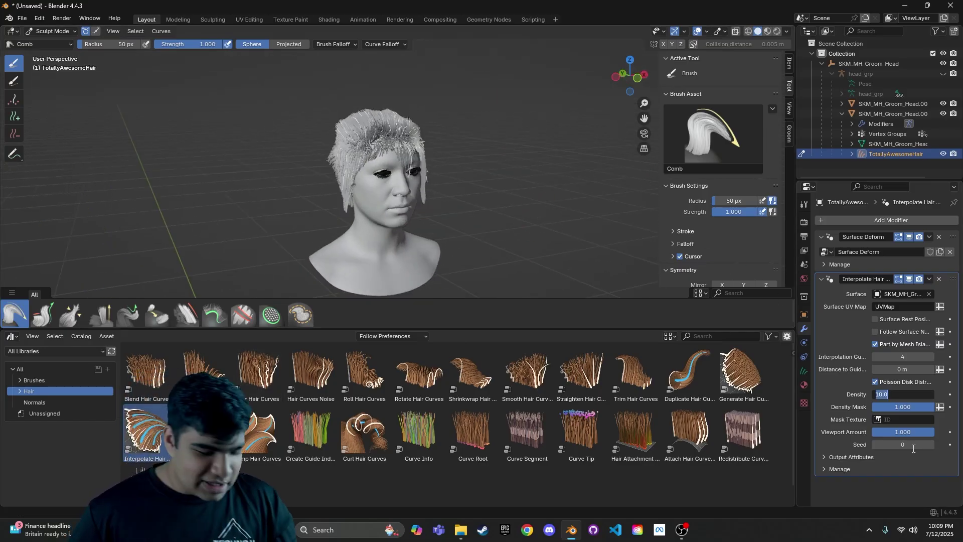
pyautogui.write('50')
pyautogui.press('Return')
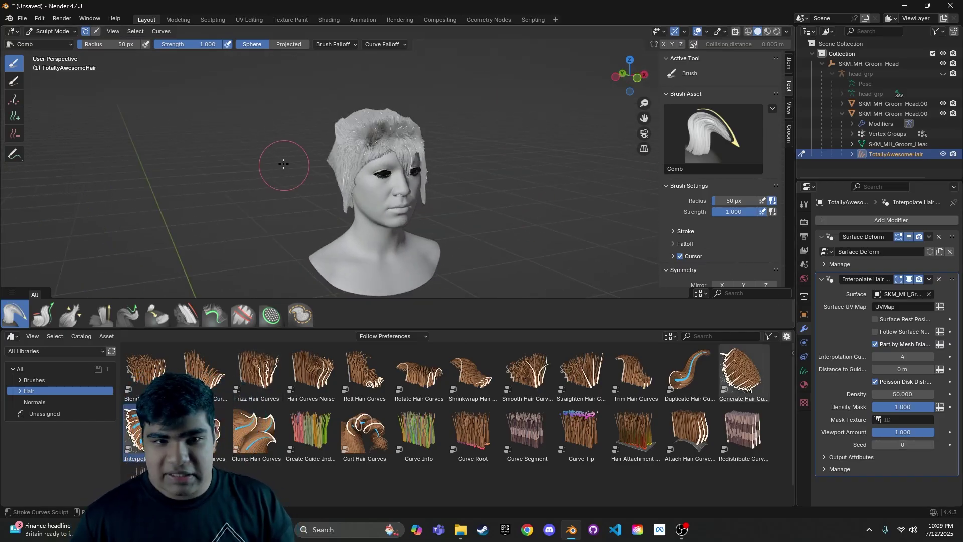
pyautogui.scroll(5, 279, 161)
pyautogui.moveTo(280, 161)
pyautogui.mouseDown(button='middle')
pyautogui.moveTo(519, 155)
pyautogui.moveTo(261, 160)
pyautogui.moveTo(289, 156)
pyautogui.mouseUp(button='middle')
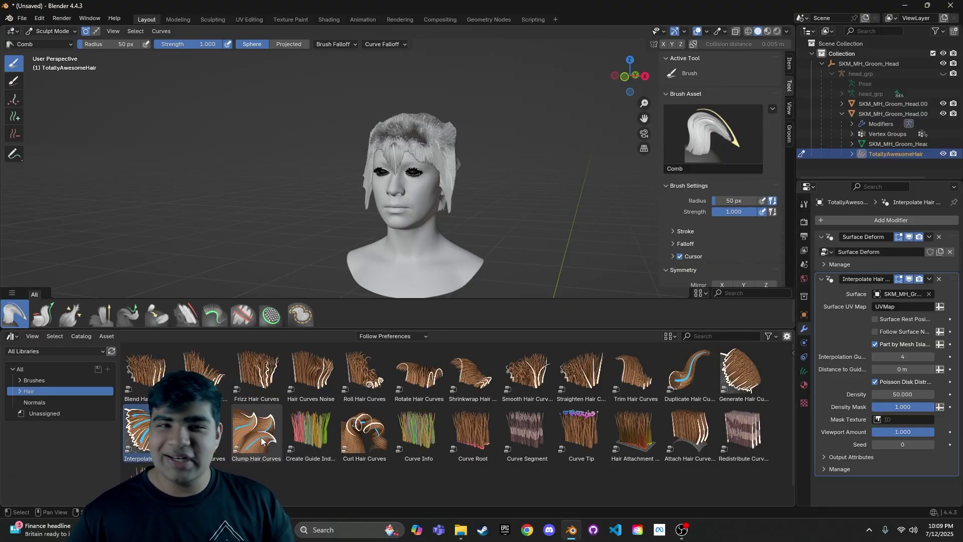
# Add Clump Hair Curves to the hair and uncheck its Existing Guide Map option
pyautogui.moveTo(261, 436); pyautogui.dragTo(411, 142)
pyautogui.moveTo(411, 142); pyautogui.dragTo(374, 230, button='middle')
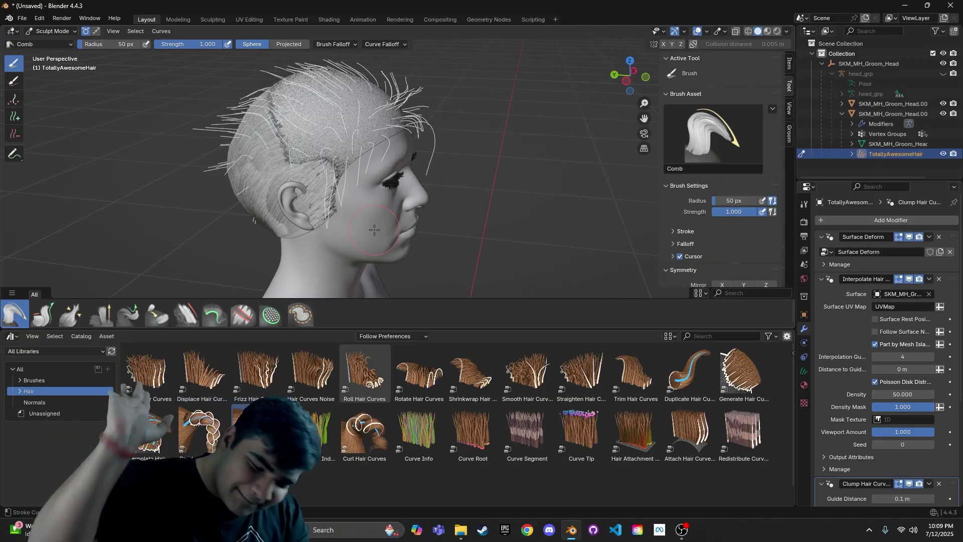
pyautogui.scroll(-5, 937, 369)
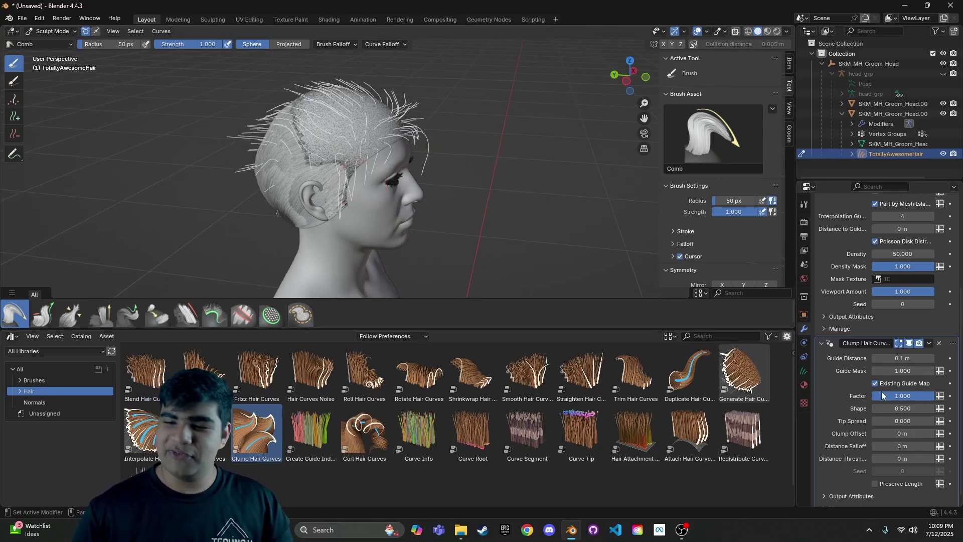
pyautogui.scroll(-1, 879, 386)
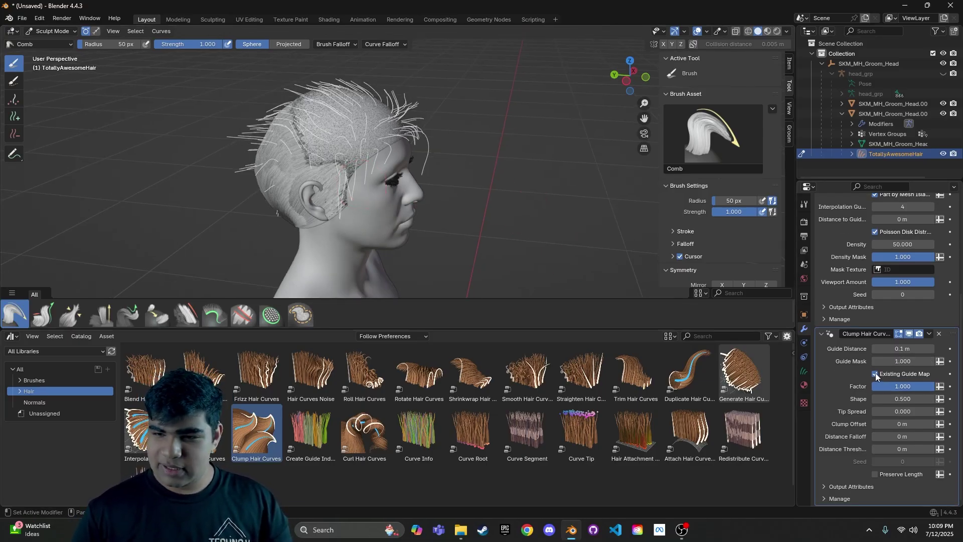
pyautogui.click(875, 375)
pyautogui.moveTo(333, 160); pyautogui.dragTo(334, 204, button='middle')
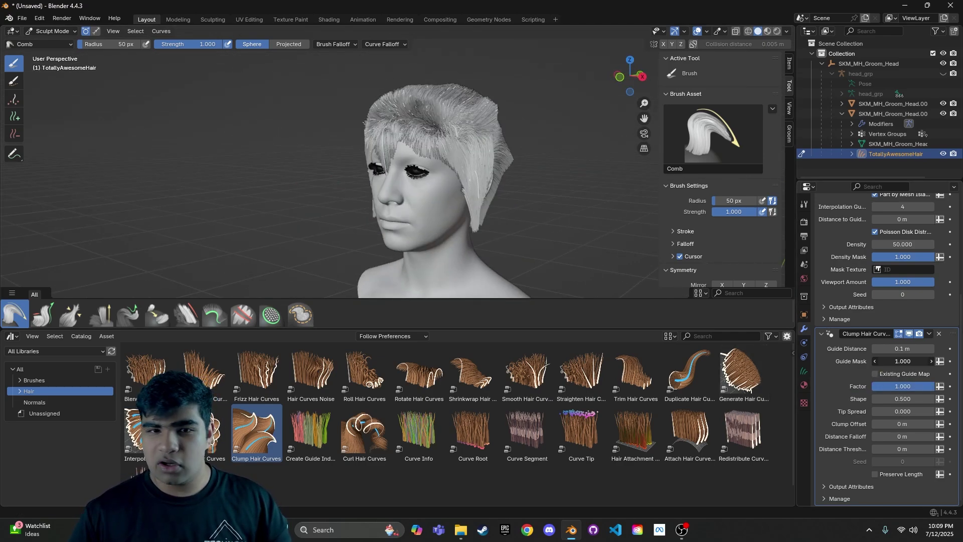
# Drop the Clump Hair Curves Guide Mask to 0.030 and orbit around the head to check the spiky tufts
pyautogui.moveTo(903, 361); pyautogui.dragTo(890, 361)
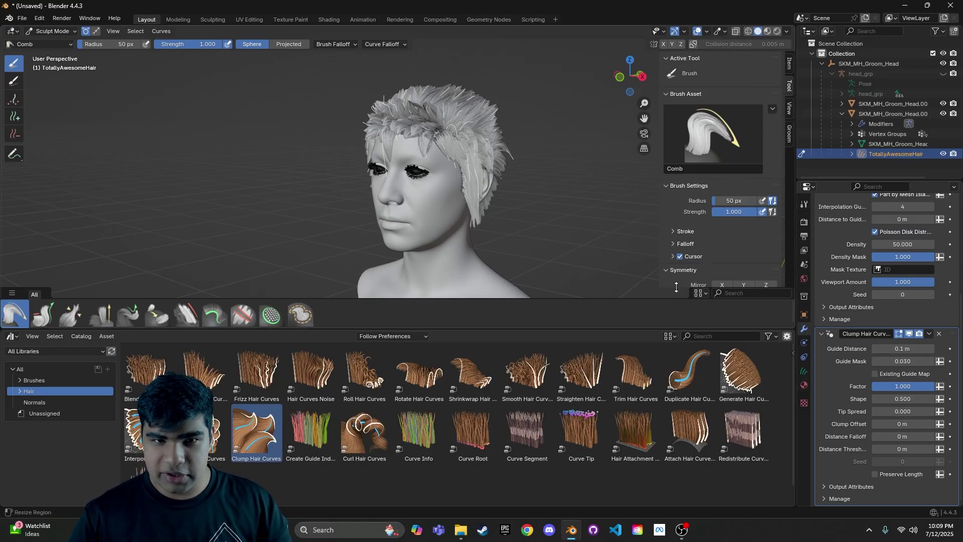
pyautogui.moveTo(520, 236); pyautogui.dragTo(448, 251, button='middle')
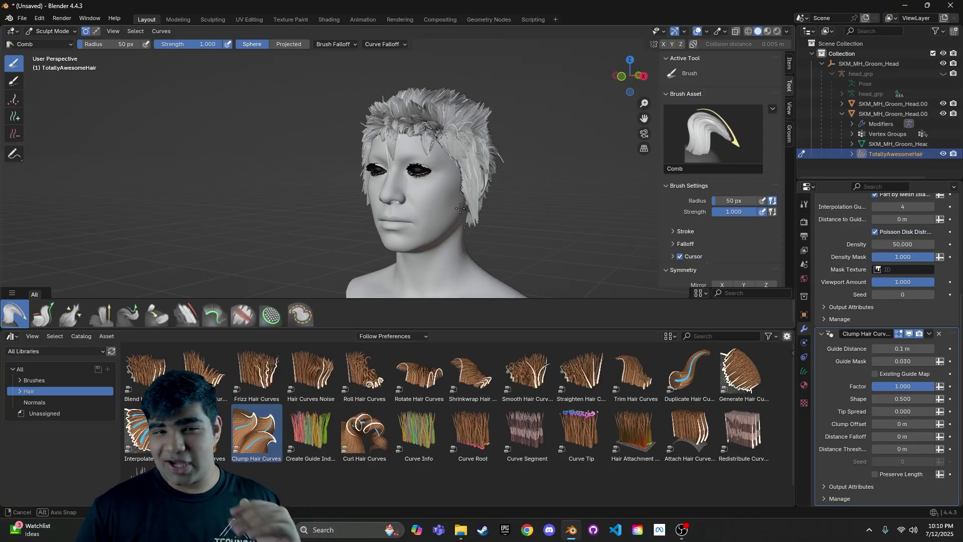
pyautogui.moveTo(459, 208); pyautogui.dragTo(441, 201, button='middle')
pyautogui.scroll(5, 446, 203)
pyautogui.scroll(6, 432, 154)
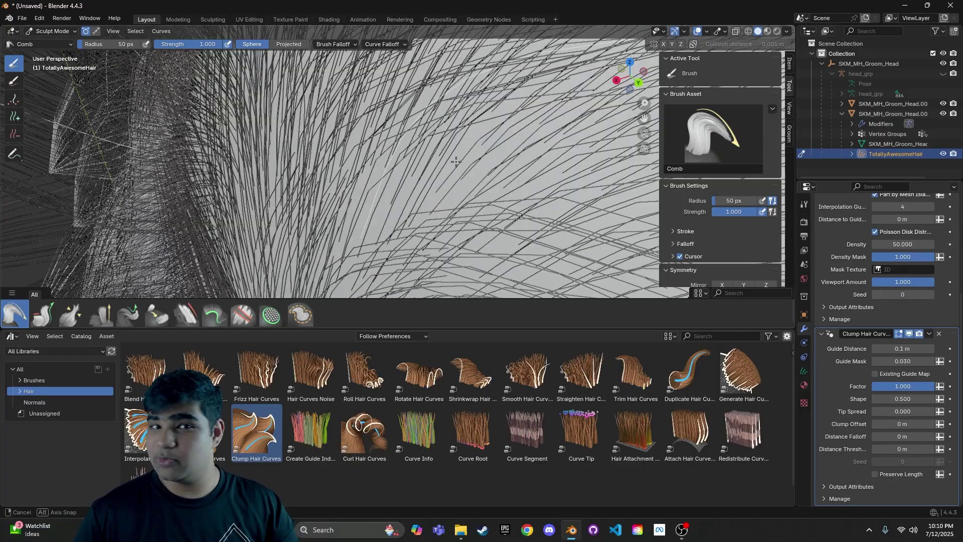
pyautogui.scroll(-6, 458, 161)
pyautogui.scroll(-5, 457, 161)
pyautogui.moveTo(457, 162); pyautogui.dragTo(547, 142, button='middle')
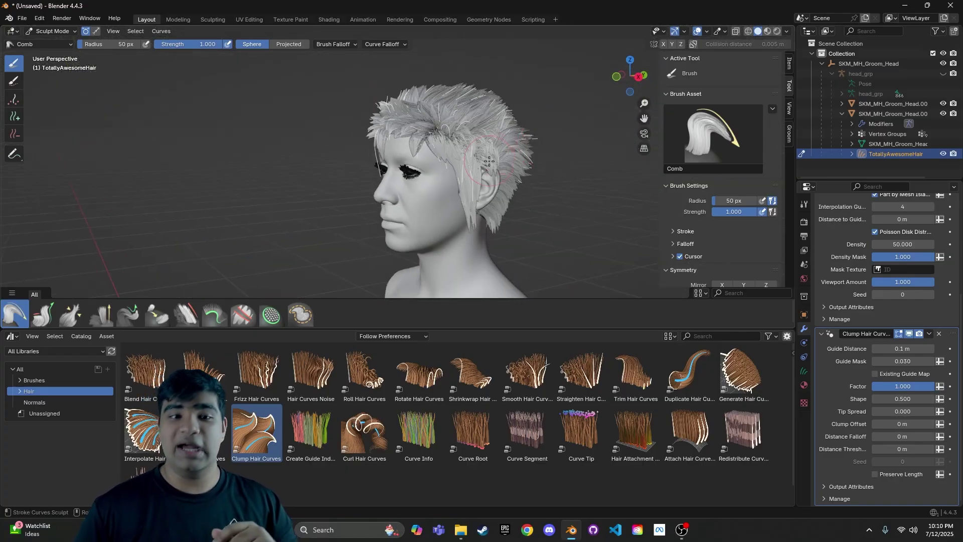
pyautogui.moveTo(490, 161); pyautogui.dragTo(535, 156, button='middle')
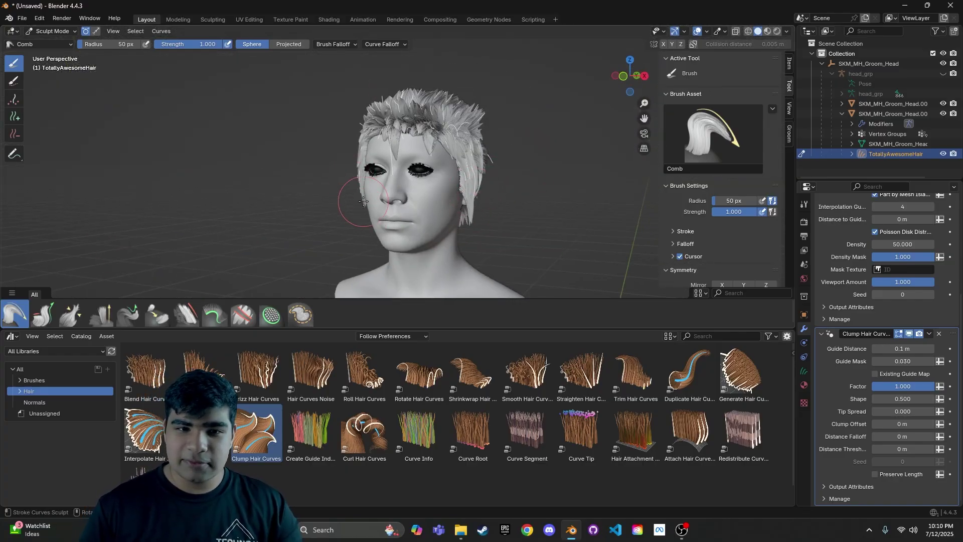
pyautogui.moveTo(428, 218)
pyautogui.mouseDown(button='middle')
pyautogui.moveTo(391, 220)
pyautogui.moveTo(441, 220)
pyautogui.mouseUp(button='middle')
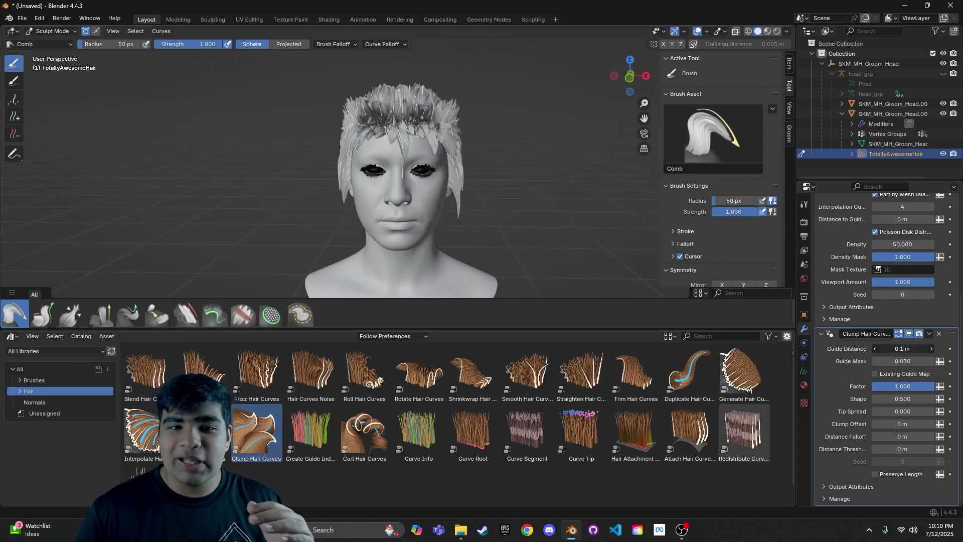
pyautogui.scroll(2, 576, 250)
pyautogui.moveTo(577, 251); pyautogui.dragTo(754, 296, button='middle')
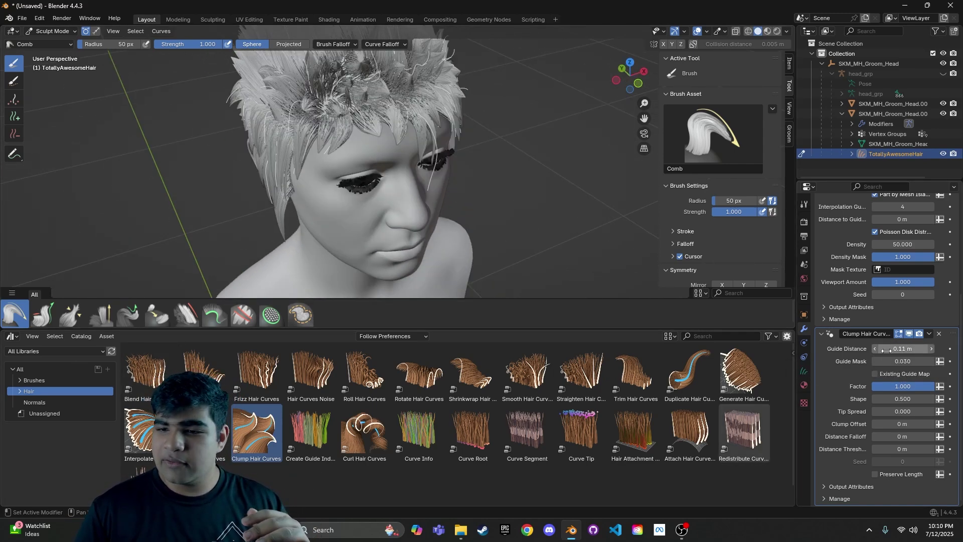
pyautogui.moveTo(886, 350); pyautogui.dragTo(959, 350)
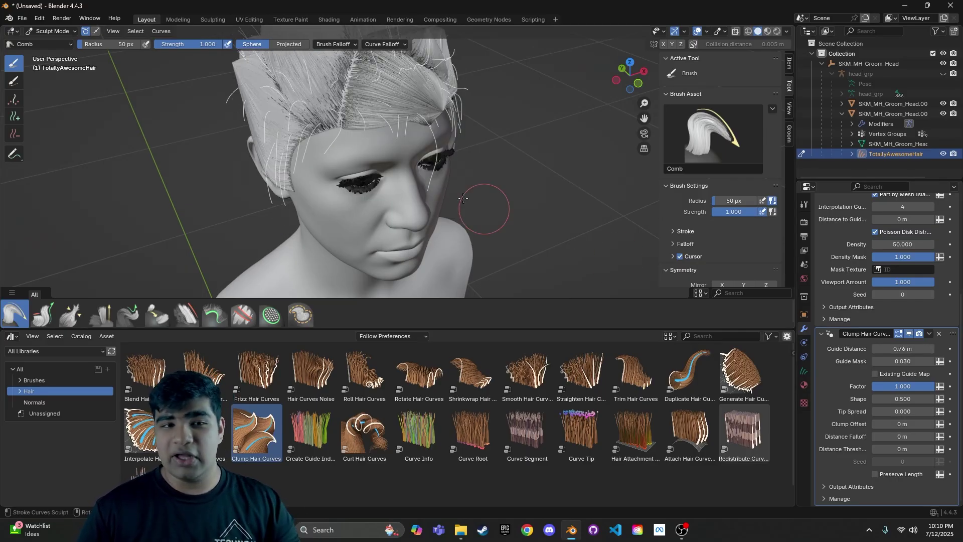
pyautogui.moveTo(402, 168); pyautogui.dragTo(662, 138, button='middle')
pyautogui.moveTo(903, 349); pyautogui.dragTo(857, 348)
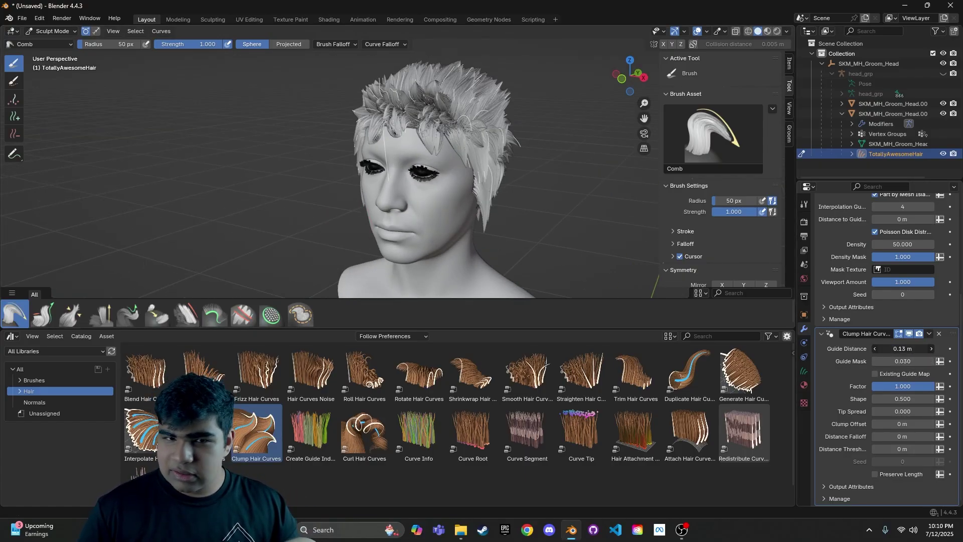
pyautogui.moveTo(903, 348); pyautogui.dragTo(908, 348)
pyautogui.moveTo(578, 207); pyautogui.dragTo(351, 200, button='middle')
pyautogui.scroll(2, 351, 200)
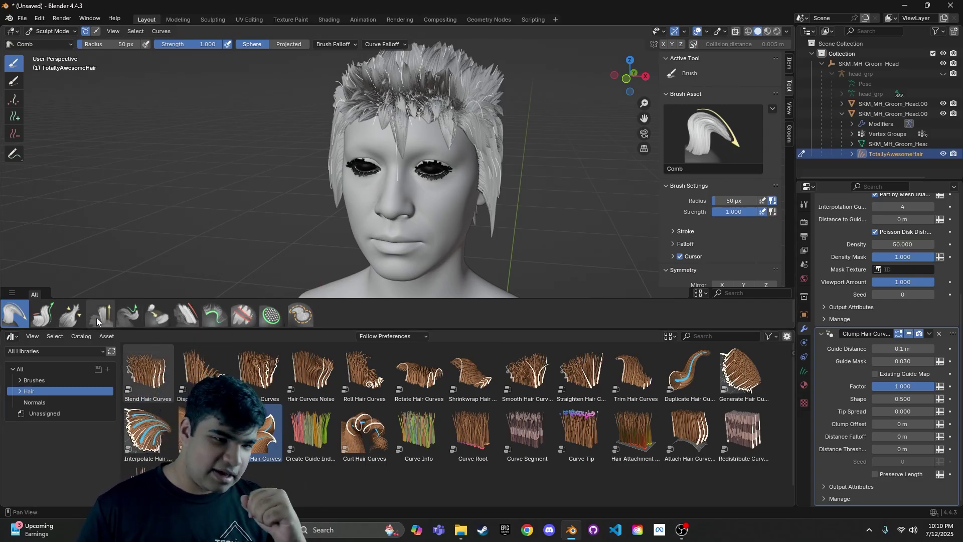
pyautogui.moveTo(351, 165)
pyautogui.mouseDown(button='middle')
pyautogui.moveTo(375, 153)
pyautogui.moveTo(452, 181)
pyautogui.moveTo(399, 180)
pyautogui.moveTo(466, 180)
pyautogui.mouseUp(button='middle')
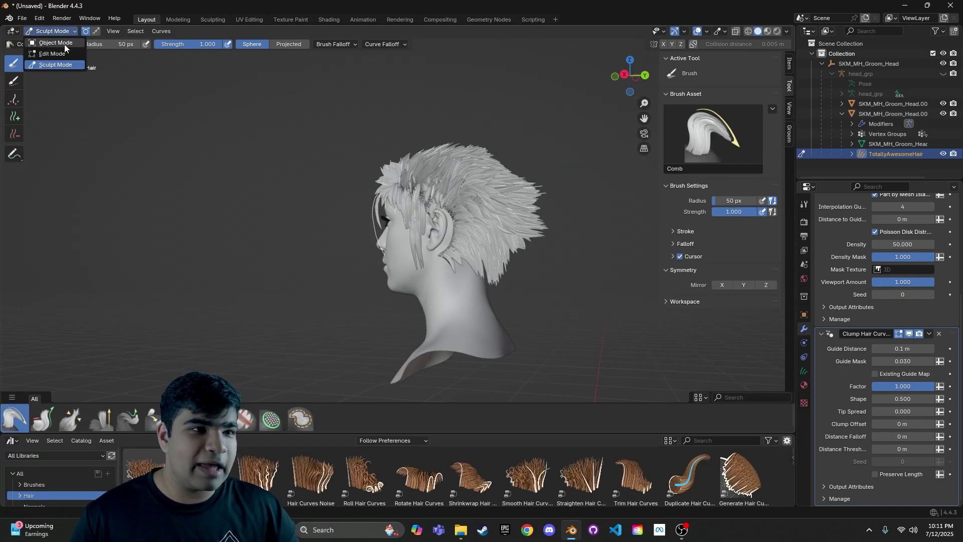
# Switch the hair from Sculpt Mode to Object Mode and orbit around the head
pyautogui.click(64, 44)
pyautogui.click(295, 210)
pyautogui.moveTo(296, 209)
pyautogui.mouseDown(button='middle')
pyautogui.moveTo(375, 238)
pyautogui.moveTo(398, 224)
pyautogui.moveTo(350, 233)
pyautogui.mouseUp(button='middle')
pyautogui.moveTo(560, 305); pyautogui.dragTo(508, 298, button='middle')
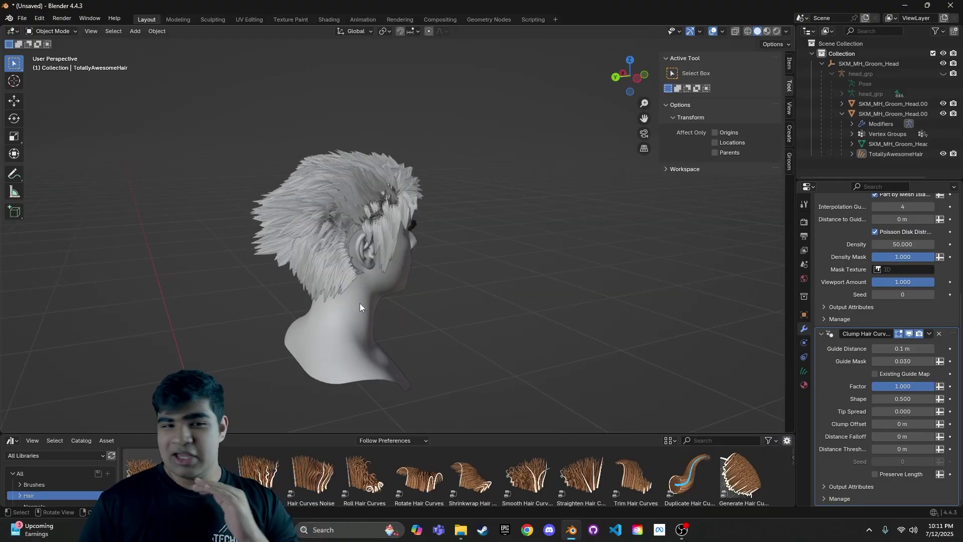
# Zoom in and out to look over the finished swept-back spiky hair
pyautogui.scroll(4, 443, 332)
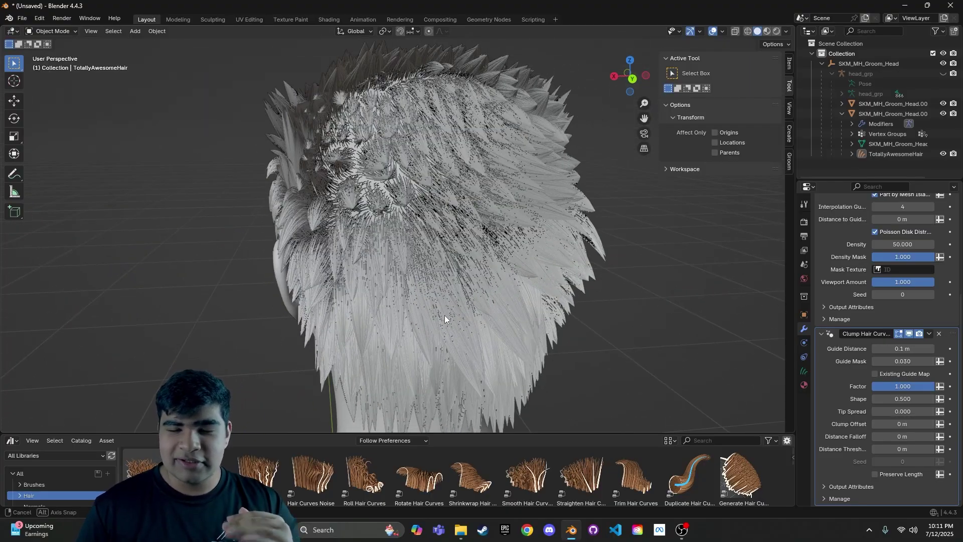
pyautogui.scroll(-5, 429, 317)
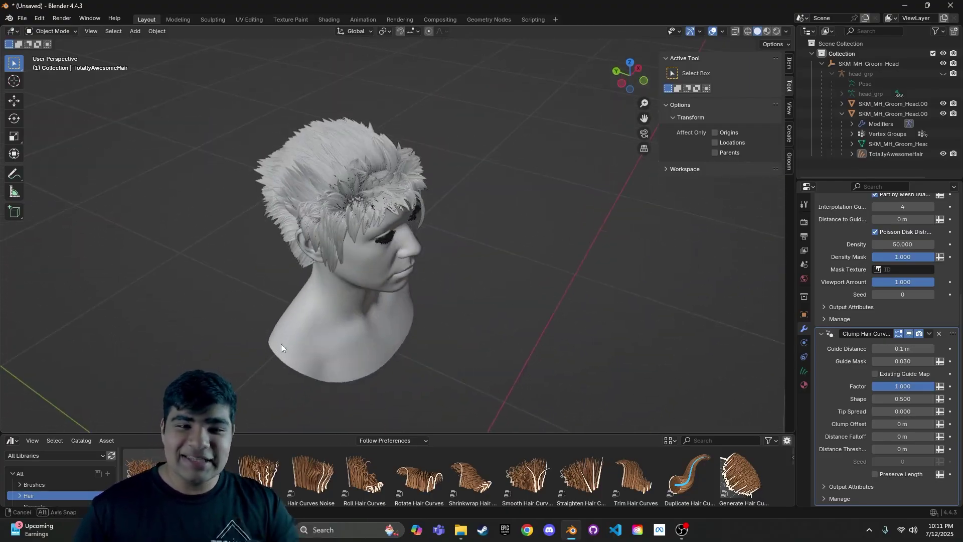
pyautogui.scroll(4, 388, 294)
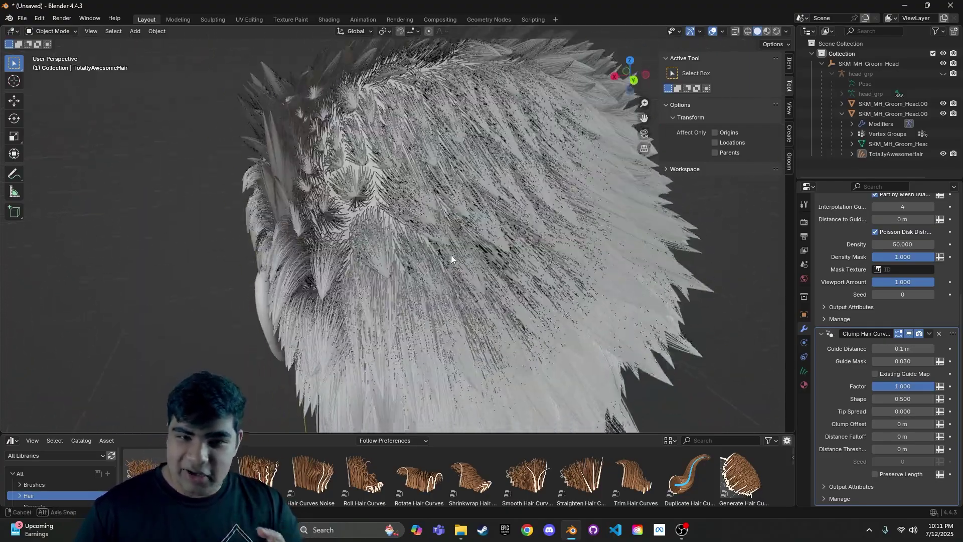
pyautogui.scroll(4, 450, 258)
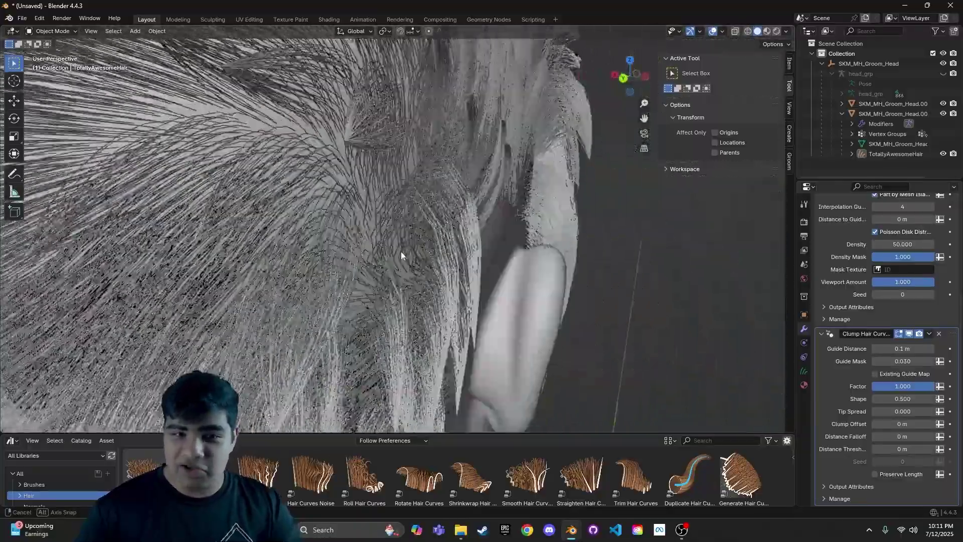
pyautogui.scroll(-4, 344, 269)
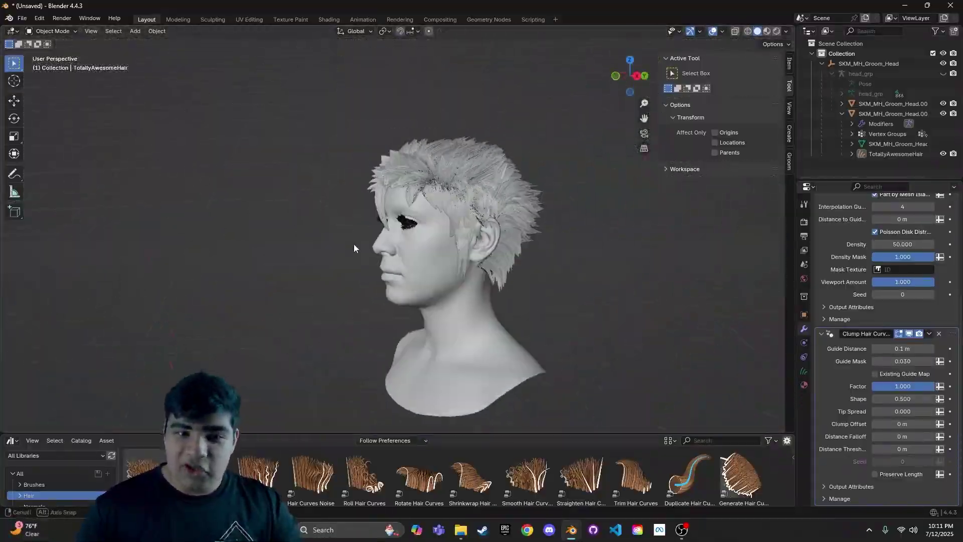